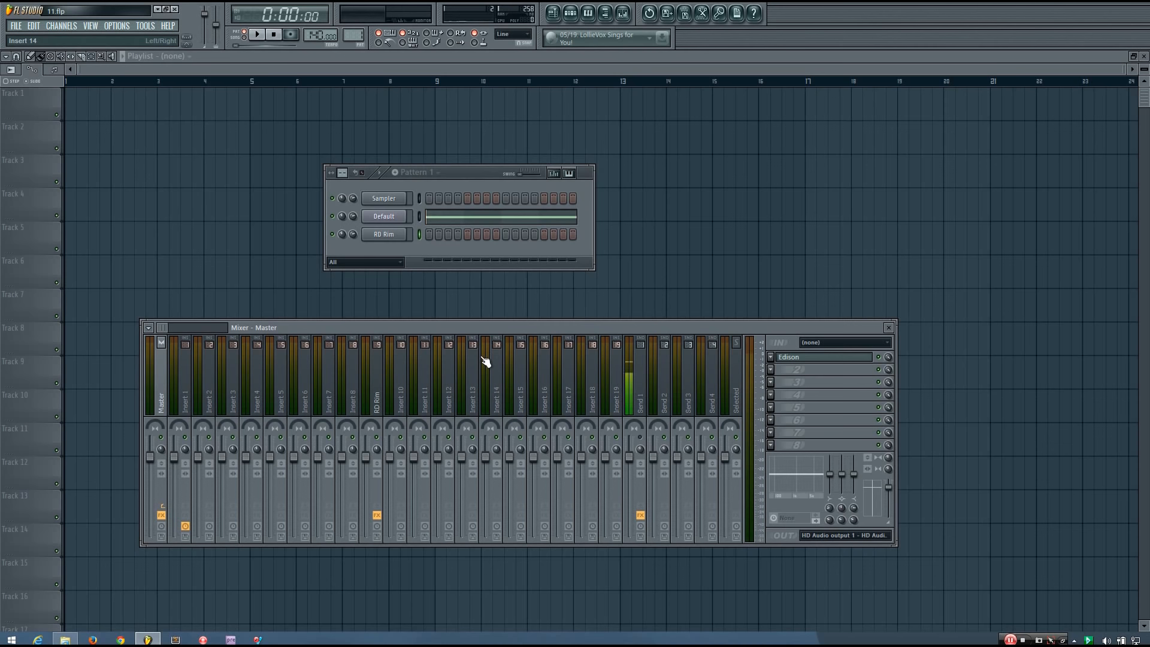
# - Select the RD Rim mixer track, rearrange the mixer and channel rack windows, and open the track's Fruity Limiter
pyautogui.click(377, 383)
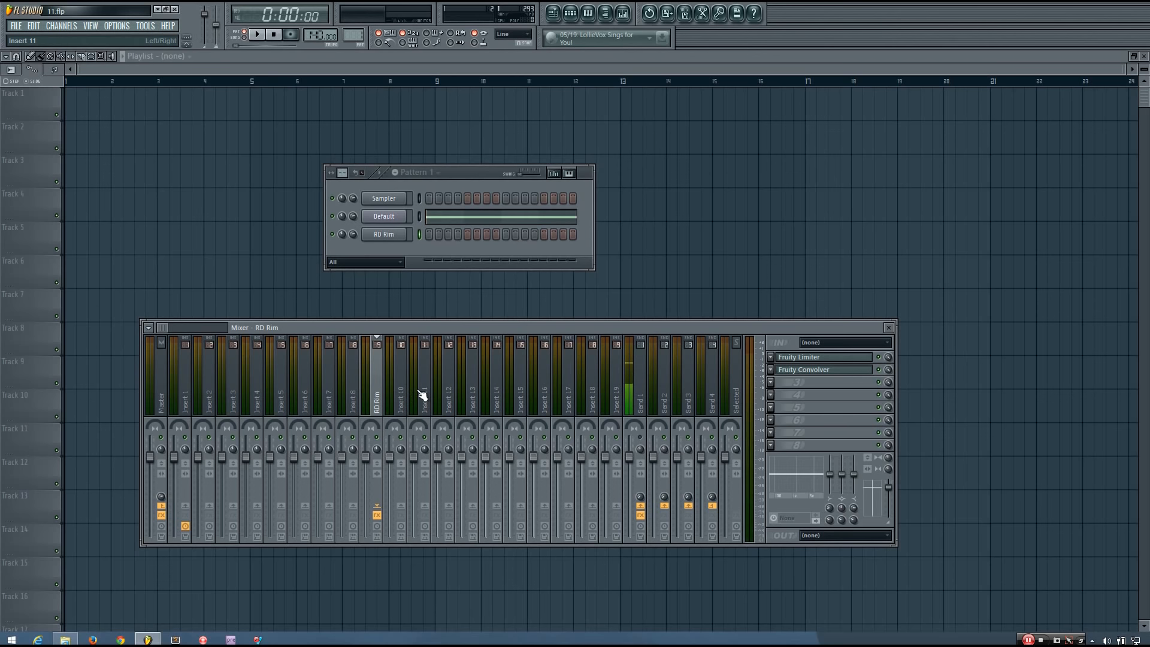
pyautogui.moveTo(875, 366); pyautogui.dragTo(881, 366)
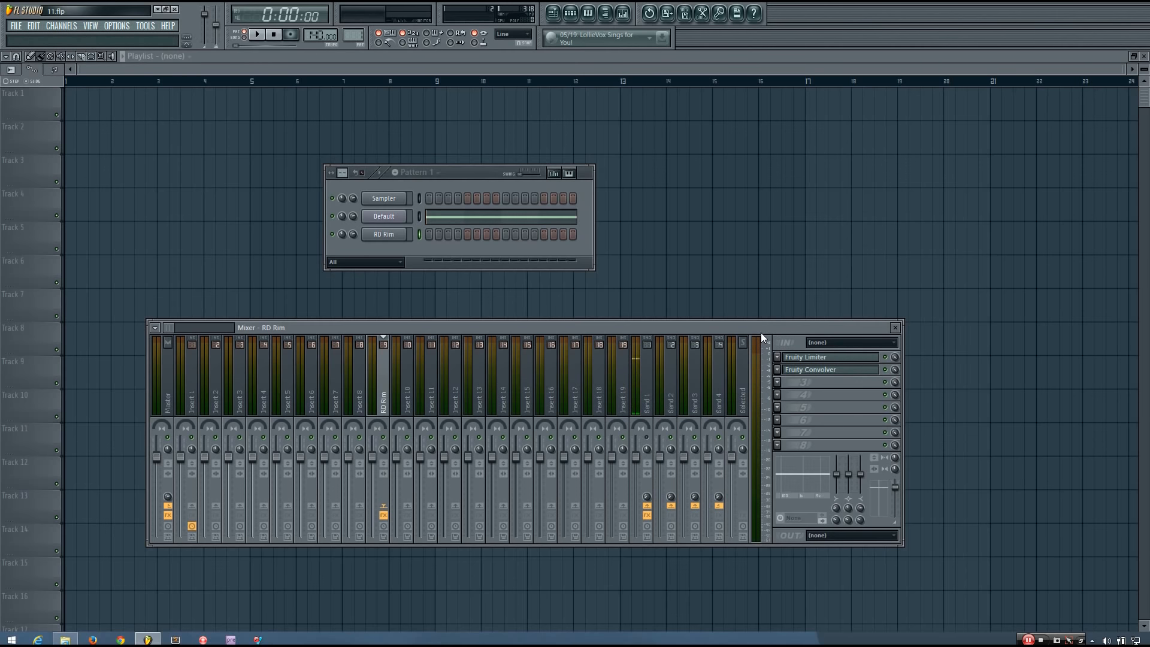
pyautogui.moveTo(761, 332); pyautogui.dragTo(755, 346)
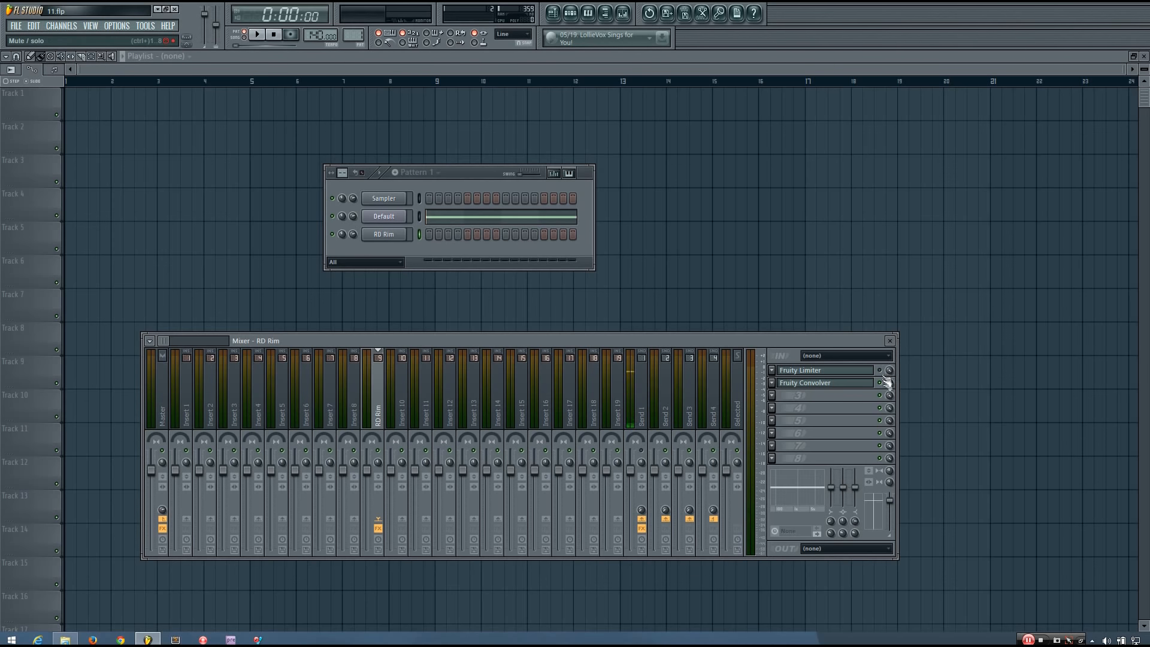
pyautogui.moveTo(485, 177); pyautogui.dragTo(497, 174)
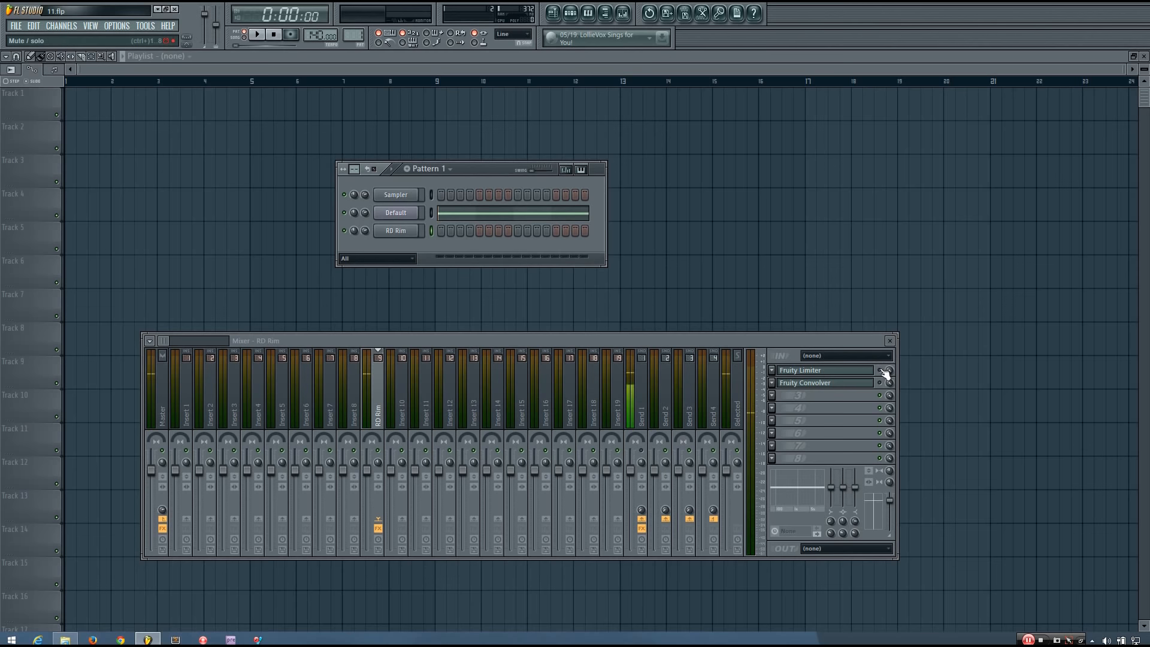
pyautogui.click(850, 370)
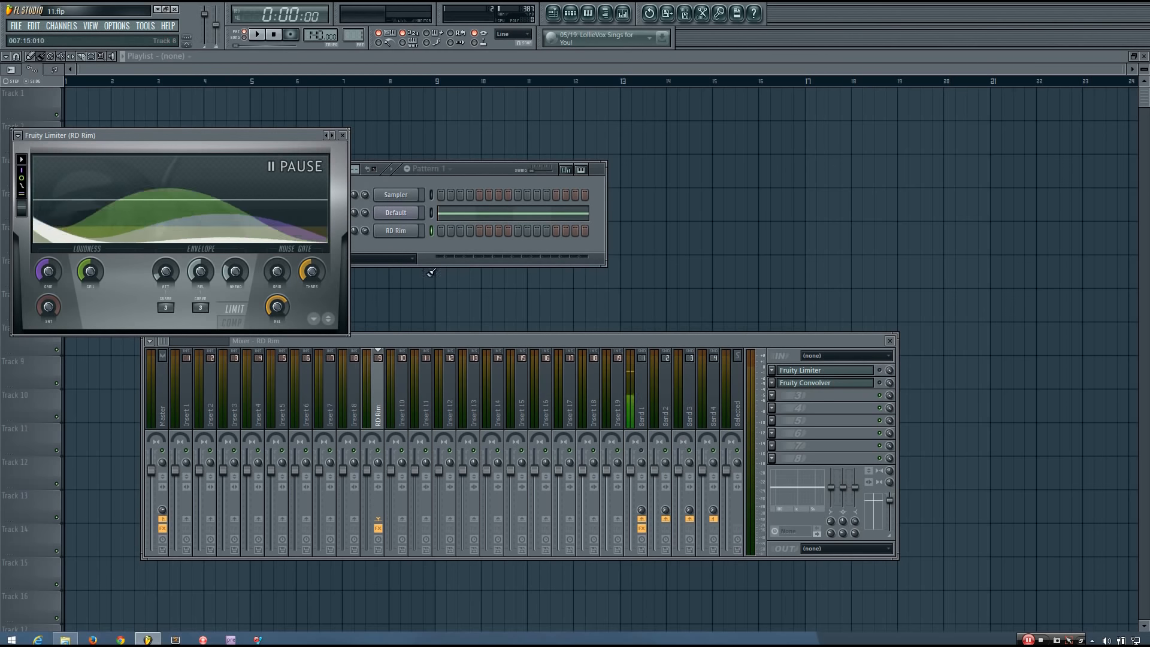
# - Play rim hits with Fruity Limiter switched on and off to compare the sound
pyautogui.click(878, 371)
pyautogui.press('z')
pyautogui.press('z')
pyautogui.press('z')
pyautogui.press('z')
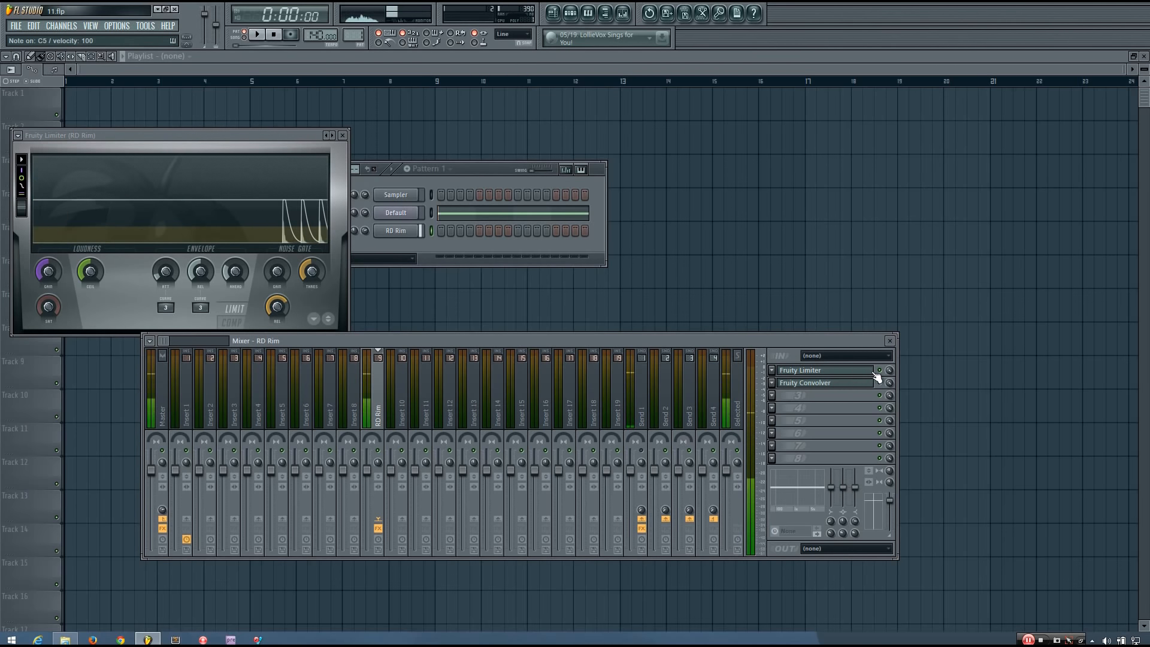
pyautogui.click(879, 370)
pyautogui.press('z')
pyautogui.click(880, 371)
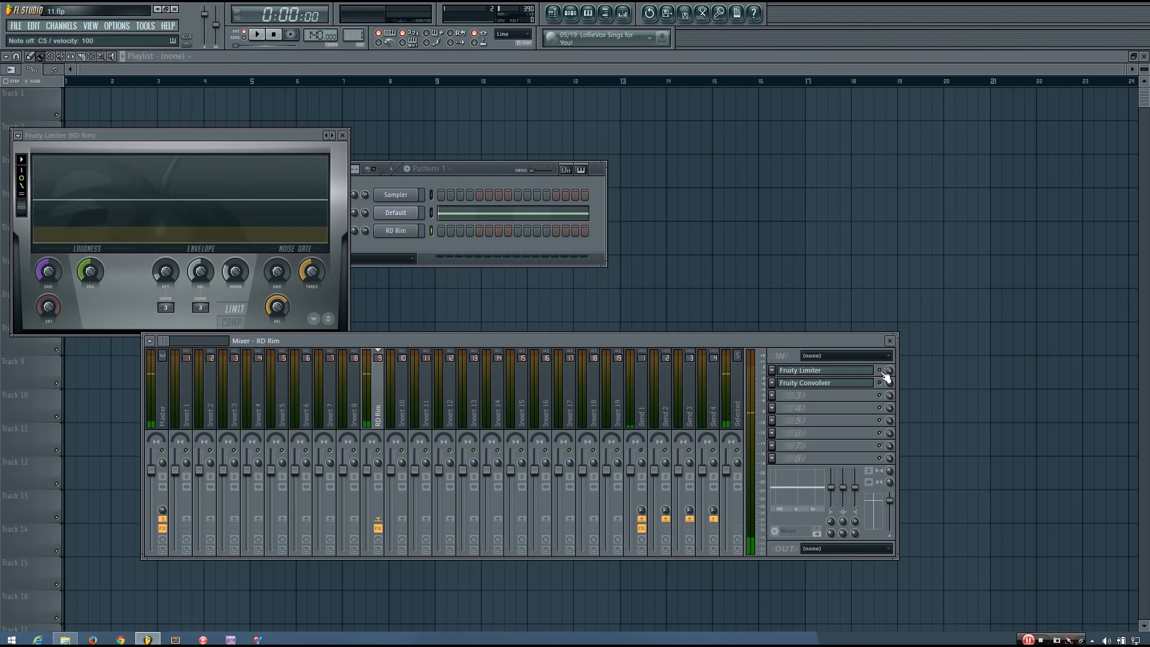
pyautogui.press('z')
# - Check the noise gate release with repeated rim hits through Fruity Limiter, and close its window
pyautogui.click(278, 306)
pyautogui.press('z')
pyautogui.press('z')
pyautogui.press('z')
pyautogui.press('z')
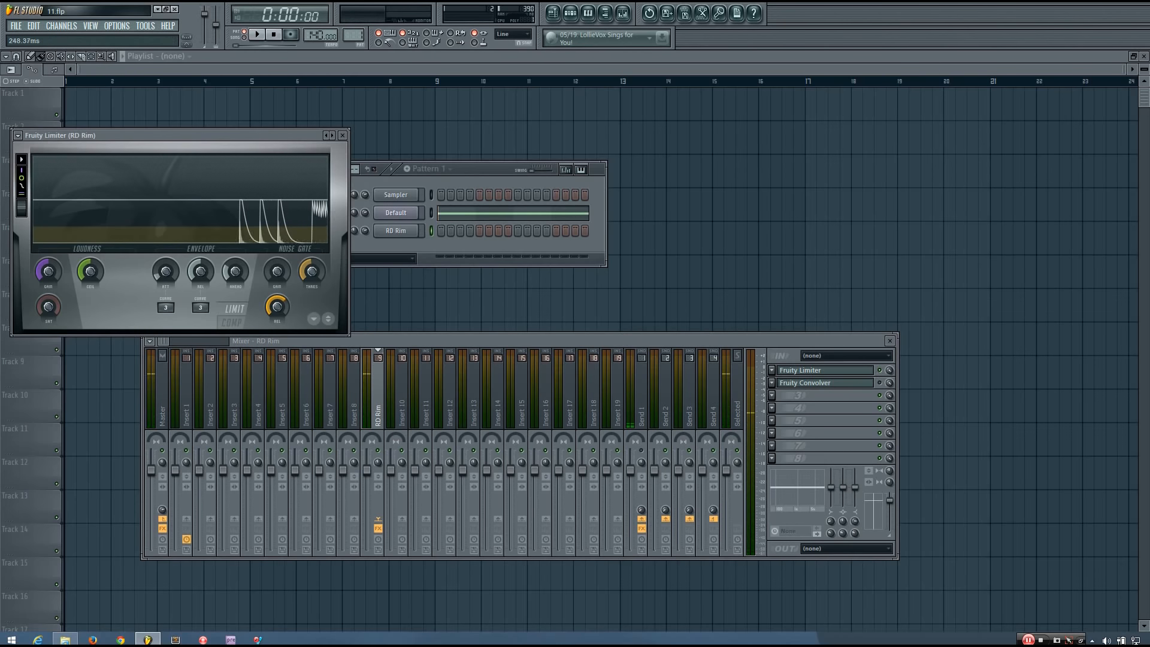
pyautogui.press('z')
pyautogui.press('z')
pyautogui.press('z')
pyautogui.press('z')
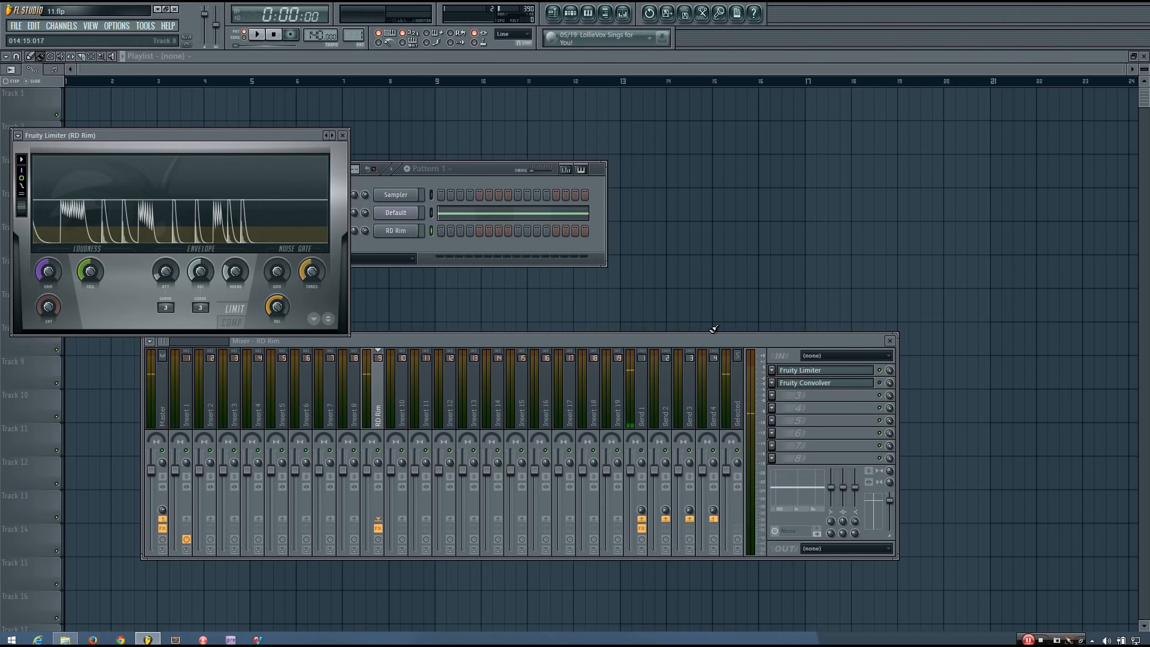
pyautogui.press('z')
pyautogui.press('z')
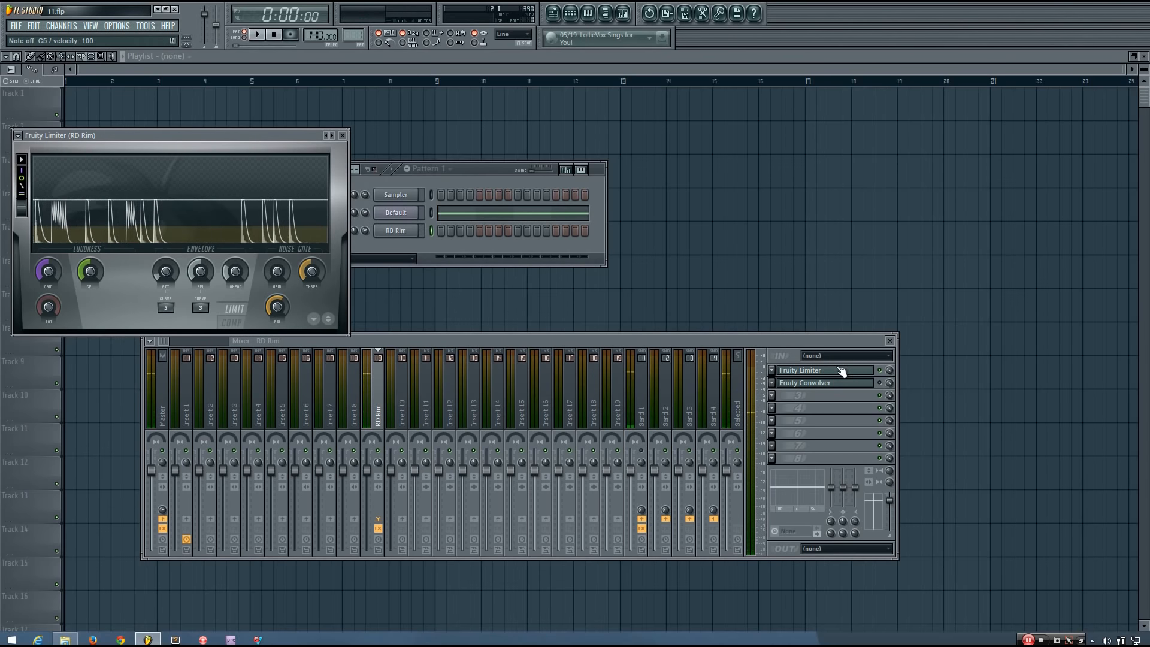
pyautogui.click(342, 135)
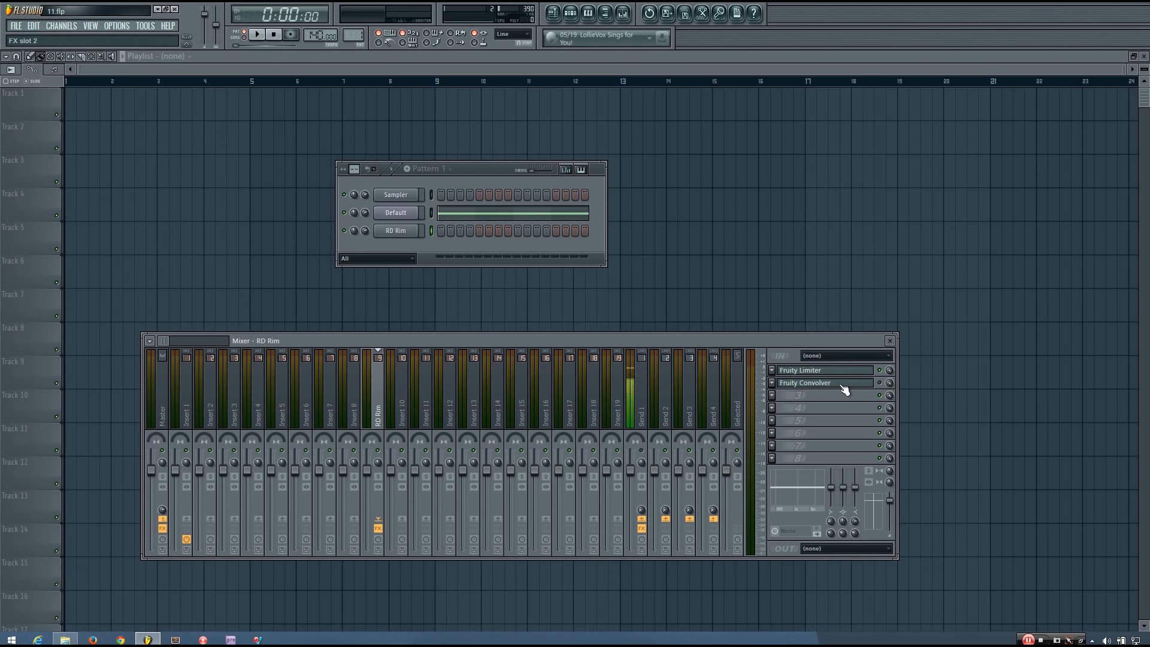
# - Toggle Fruity Convolver on the RD Rim track and audition the rim sound through the effect chain
pyautogui.click(879, 384)
pyautogui.press('q')
pyautogui.press('q')
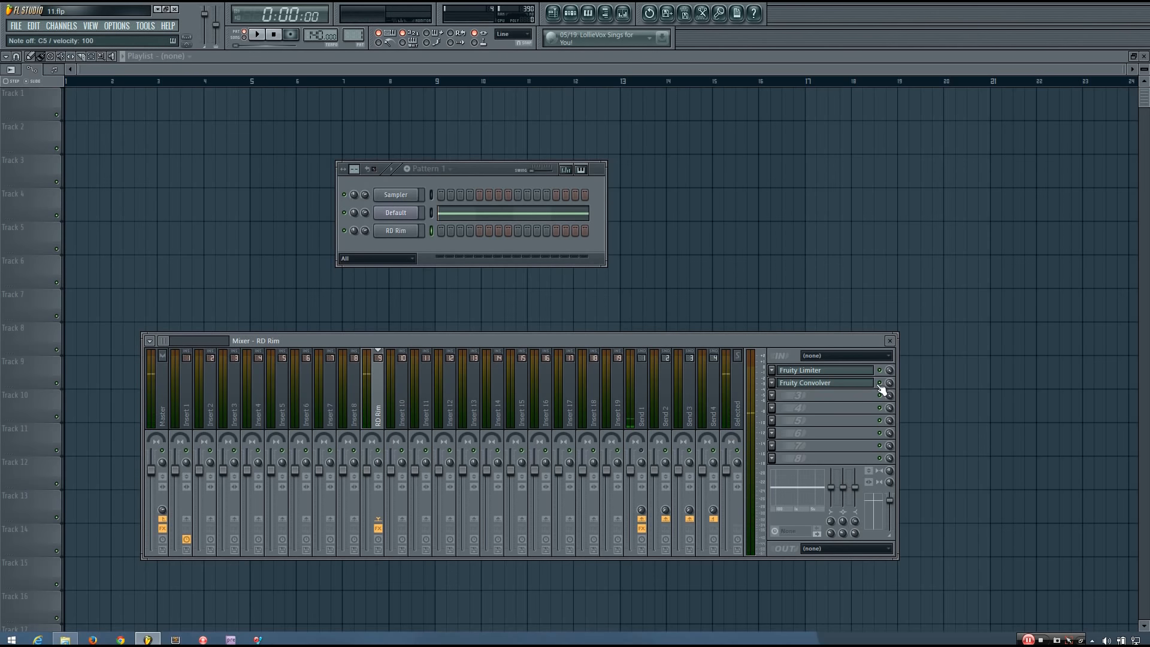
pyautogui.moveTo(815, 341); pyautogui.dragTo(797, 341)
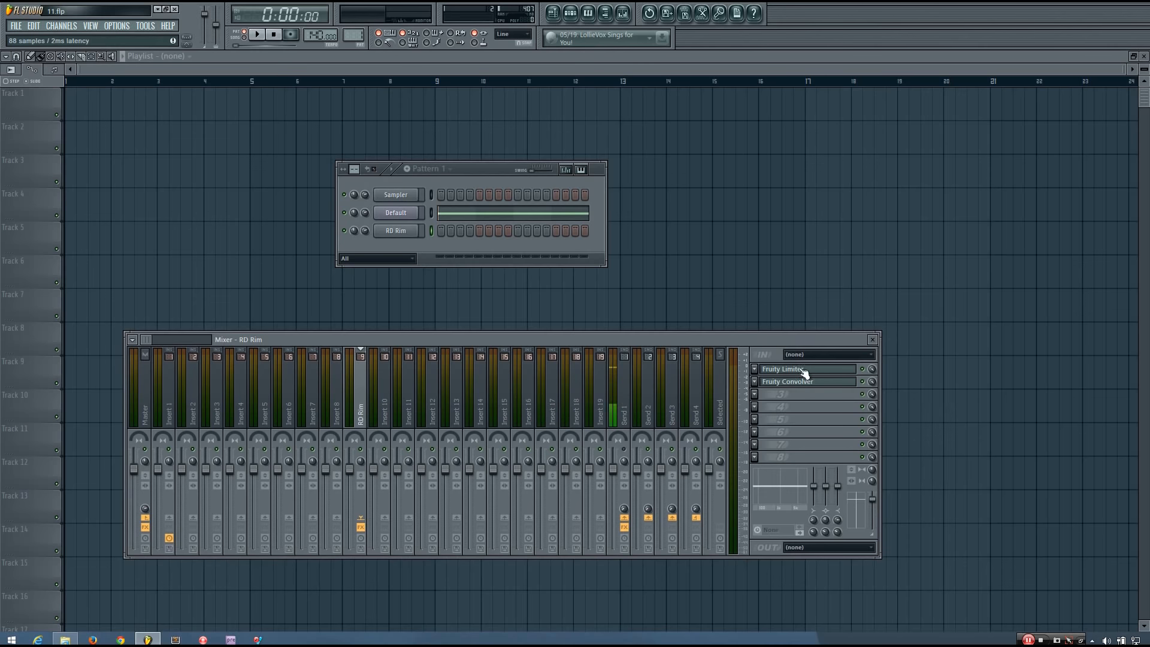
pyautogui.press('q')
pyautogui.press('q')
pyautogui.press('q')
# - Reorder the RD Rim effects with Fruity Convolver in slot 1 and Fruity Limiter in slot 3, and audition the rim
pyautogui.moveTo(807, 387); pyautogui.dragTo(803, 372)
pyautogui.press('z')
pyautogui.moveTo(824, 385); pyautogui.dragTo(824, 398)
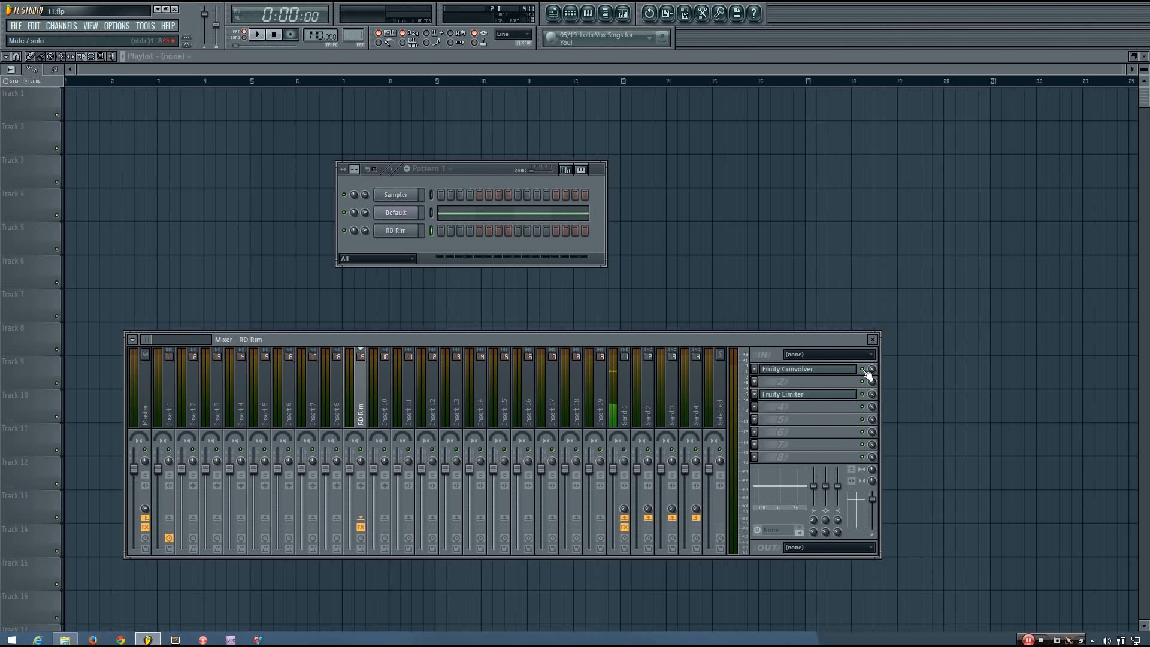
pyautogui.press('q')
pyautogui.press('q')
pyautogui.press('q')
pyautogui.press('q')
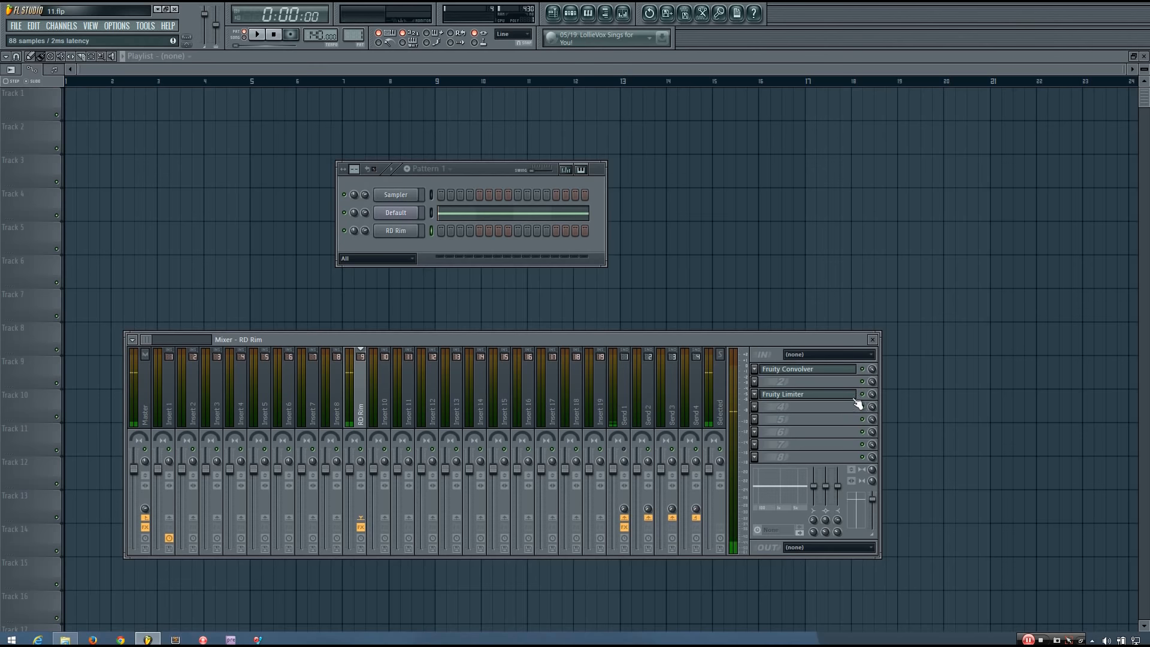
# - Move Fruity Convolver down to slot 2 and open the Fruity Limiter in slot 3
pyautogui.scroll(-1, 803, 370)
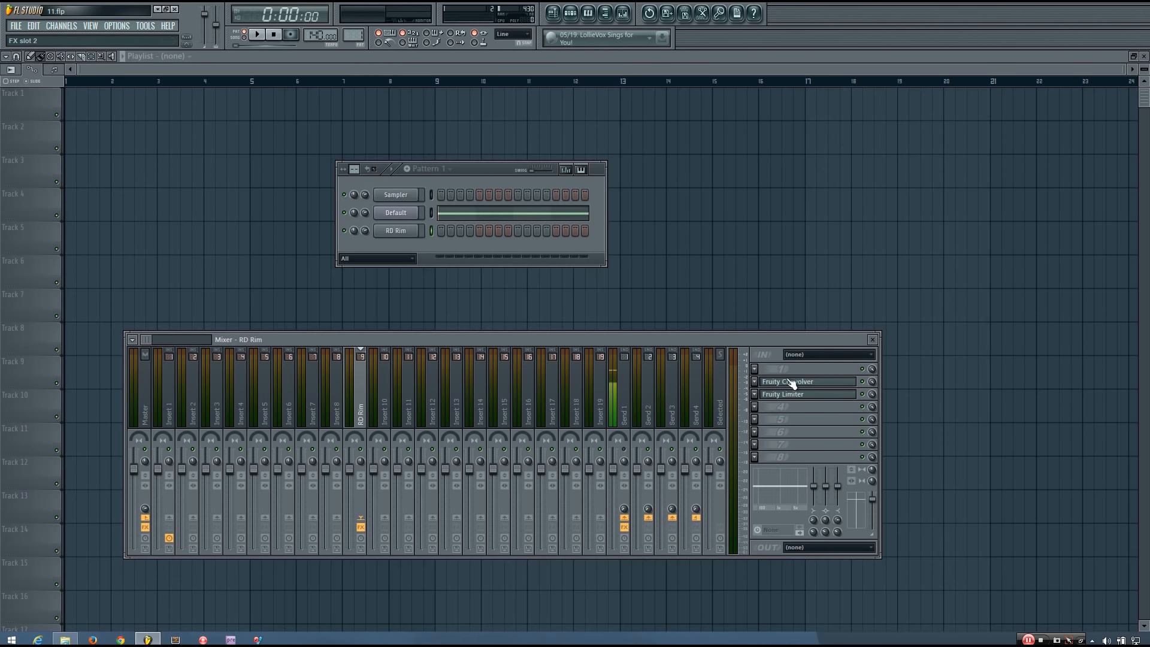
pyautogui.click(801, 399)
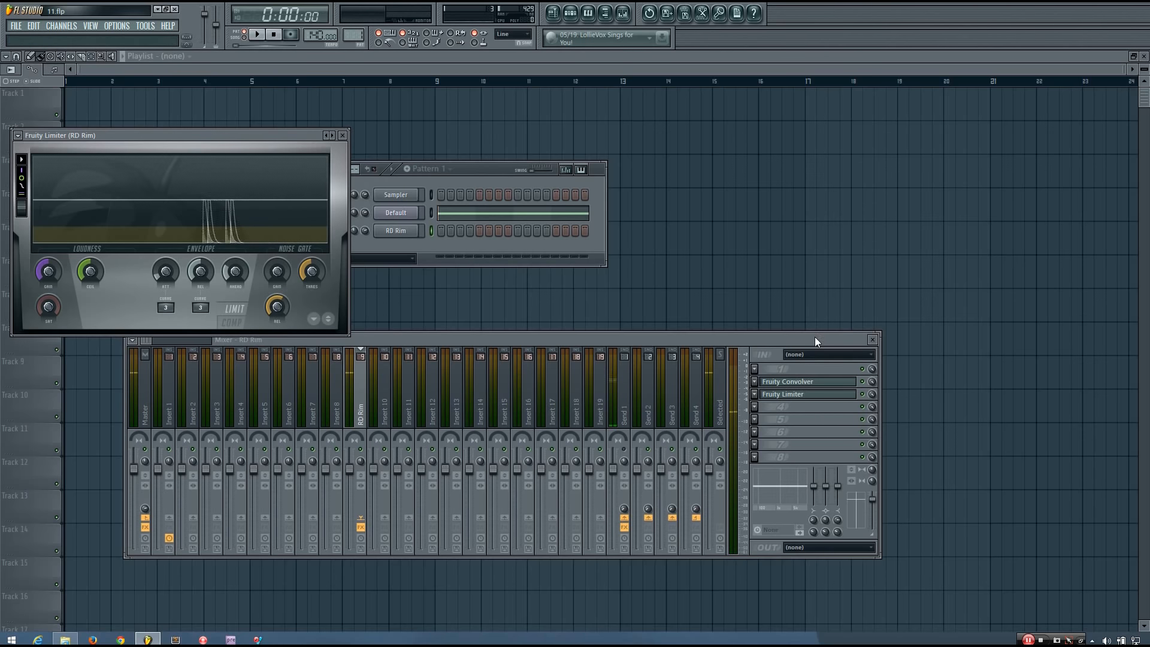
pyautogui.moveTo(819, 339); pyautogui.dragTo(812, 349)
# - Load the s(M)exoscope plugin into effect slot 5 of the RD Rim track and place its window clear of the mixer
pyautogui.click(748, 430)
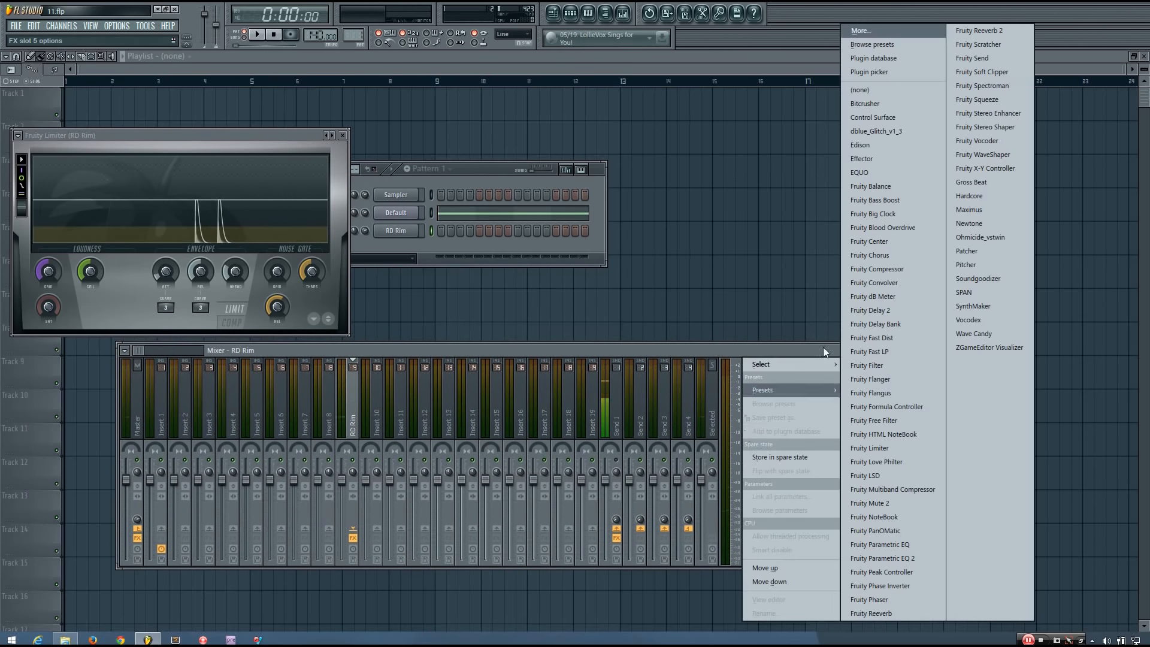
pyautogui.click(860, 30)
pyautogui.scroll(-10, 565, 486)
pyautogui.scroll(-3, 565, 486)
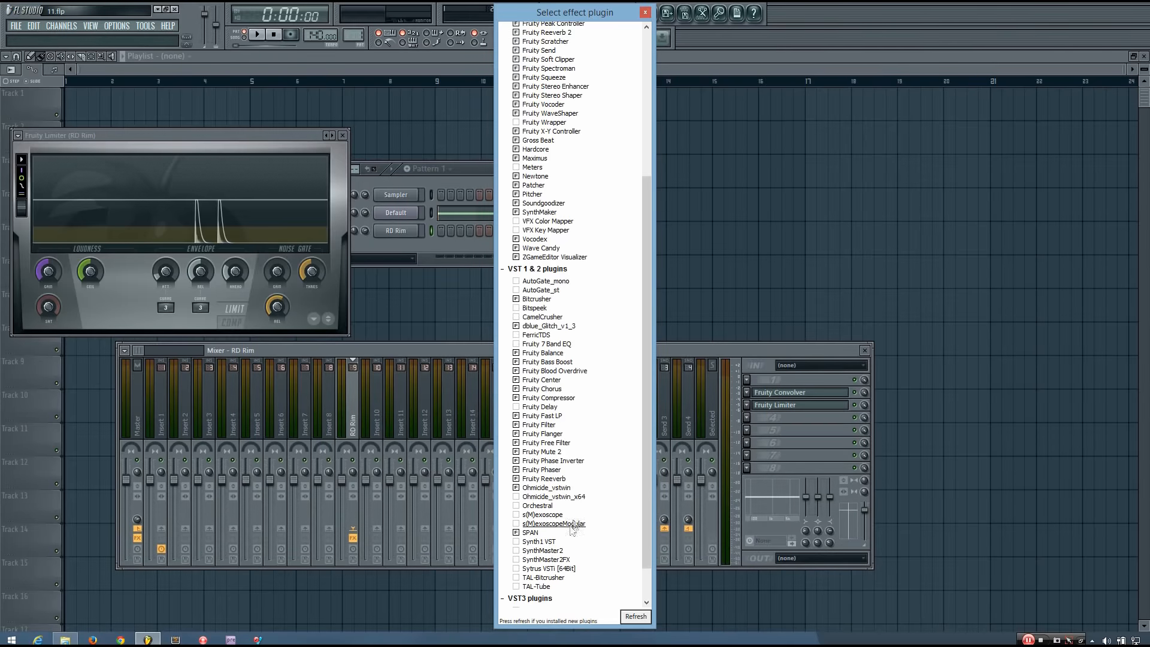
pyautogui.doubleClick(566, 515)
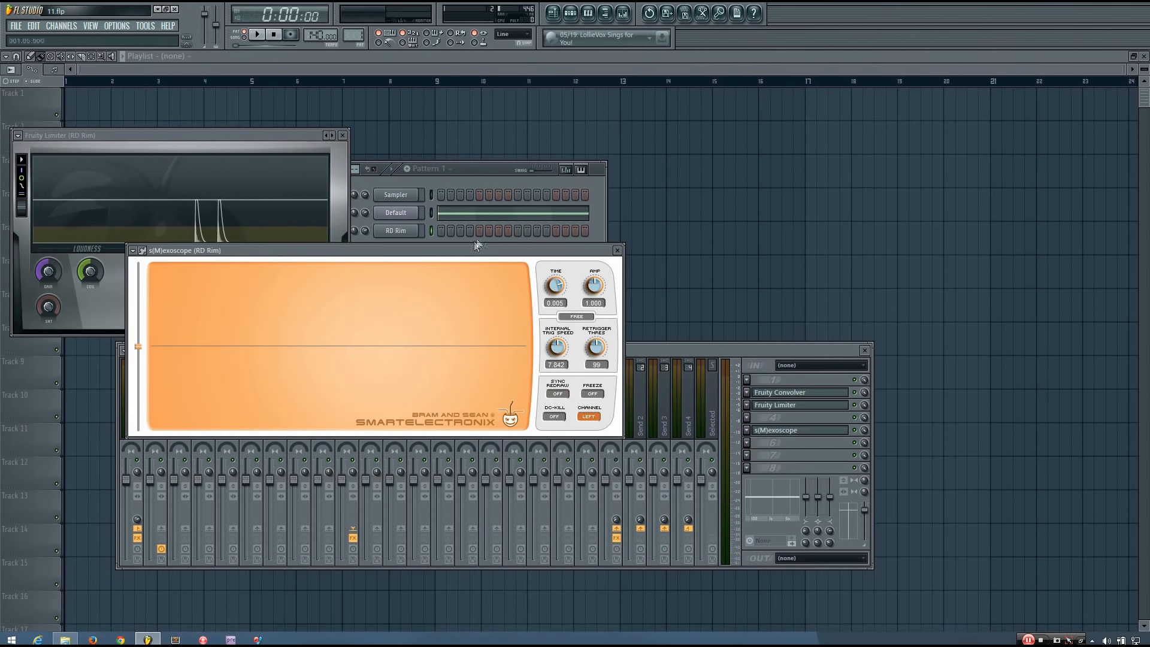
pyautogui.moveTo(475, 245); pyautogui.dragTo(969, 123)
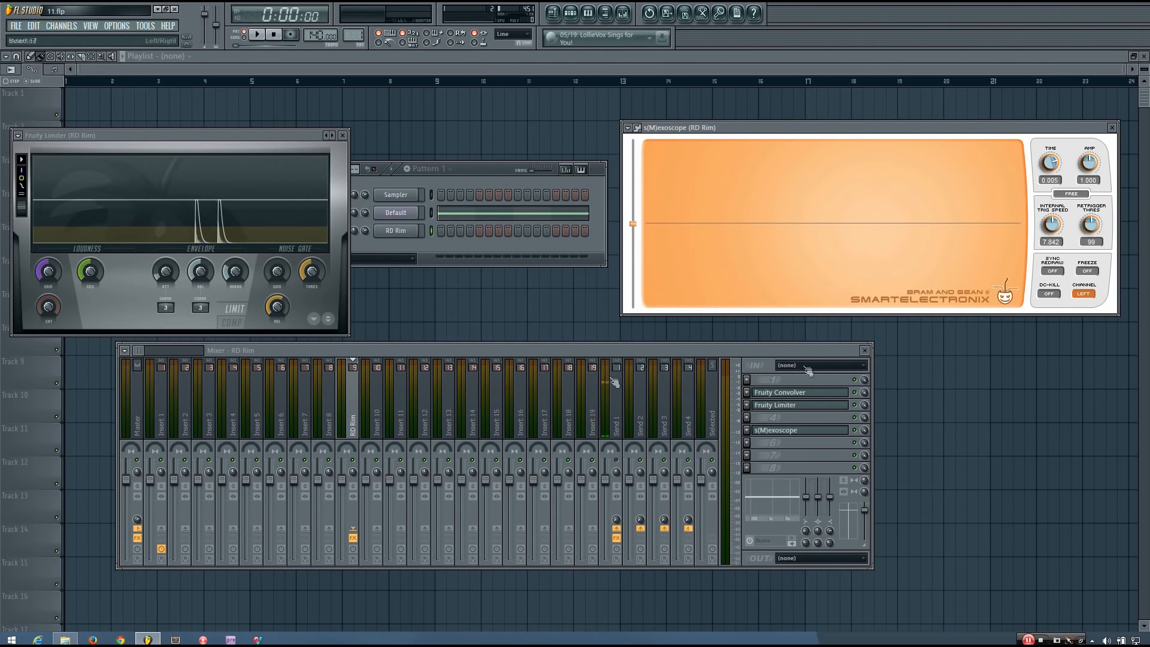
pyautogui.moveTo(779, 348); pyautogui.dragTo(778, 368)
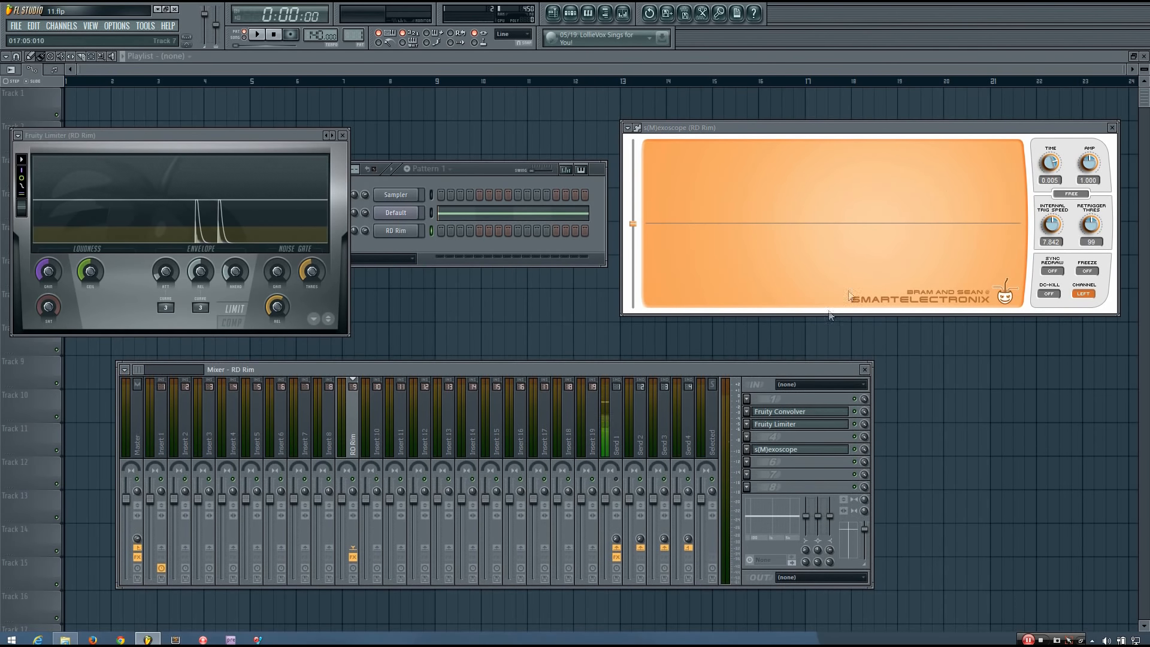
# - Move Fruity Limiter ahead of Fruity Convolver in the RD Rim effect chain and test it with a rim hit
pyautogui.press('z')
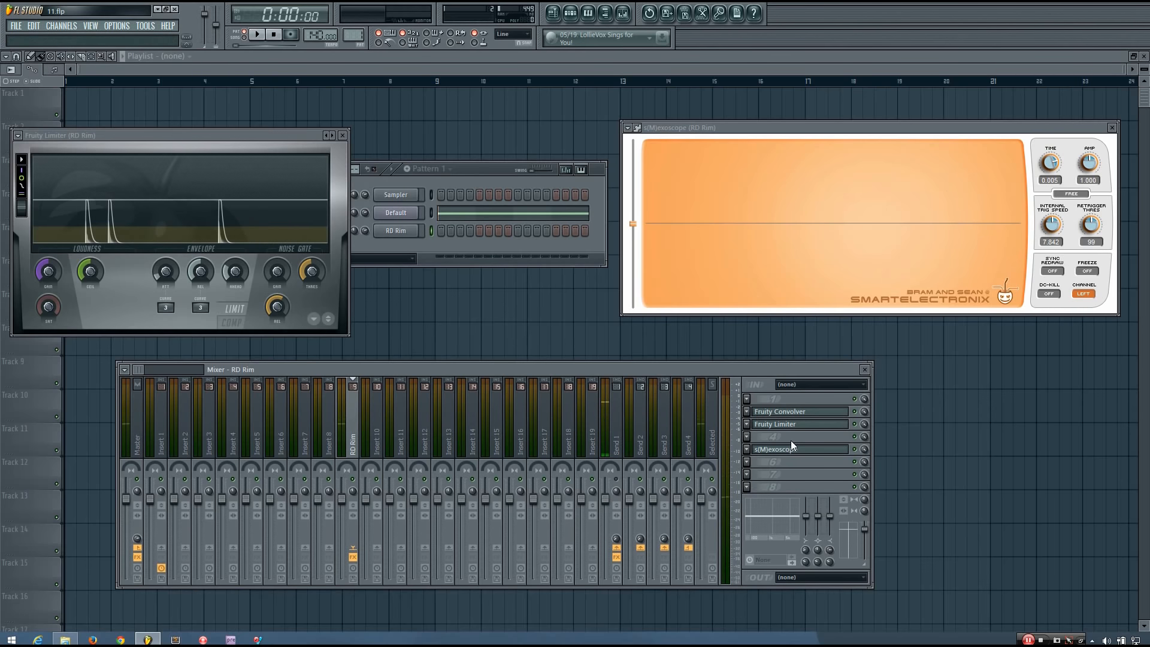
pyautogui.moveTo(785, 411); pyautogui.dragTo(795, 421)
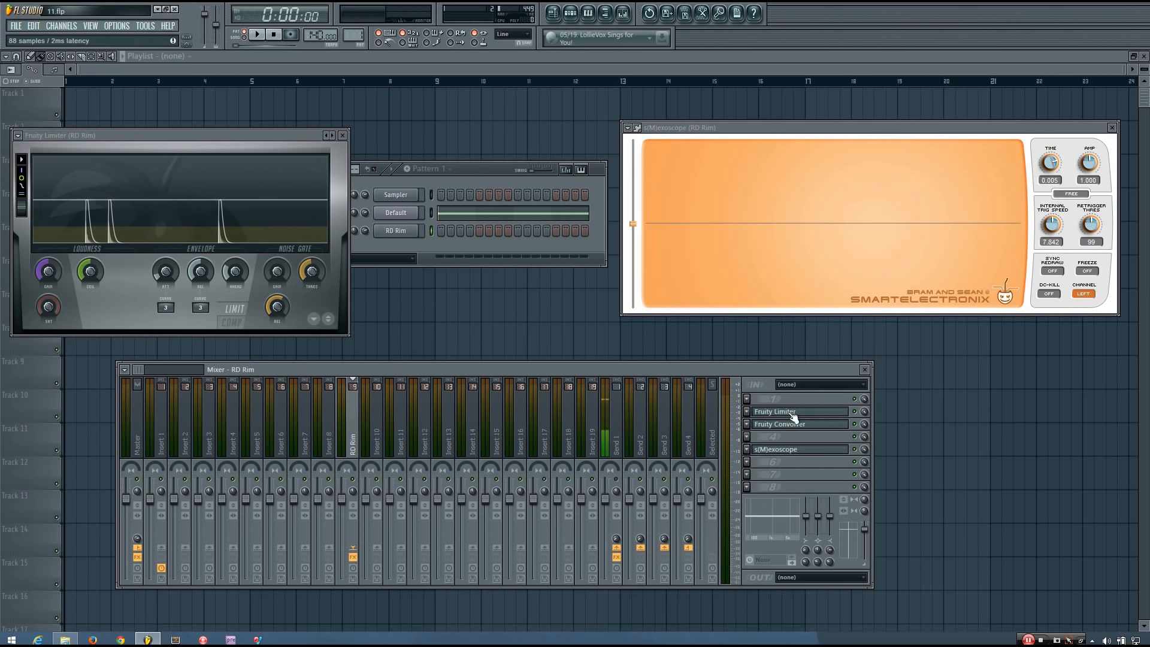
pyautogui.press('z')
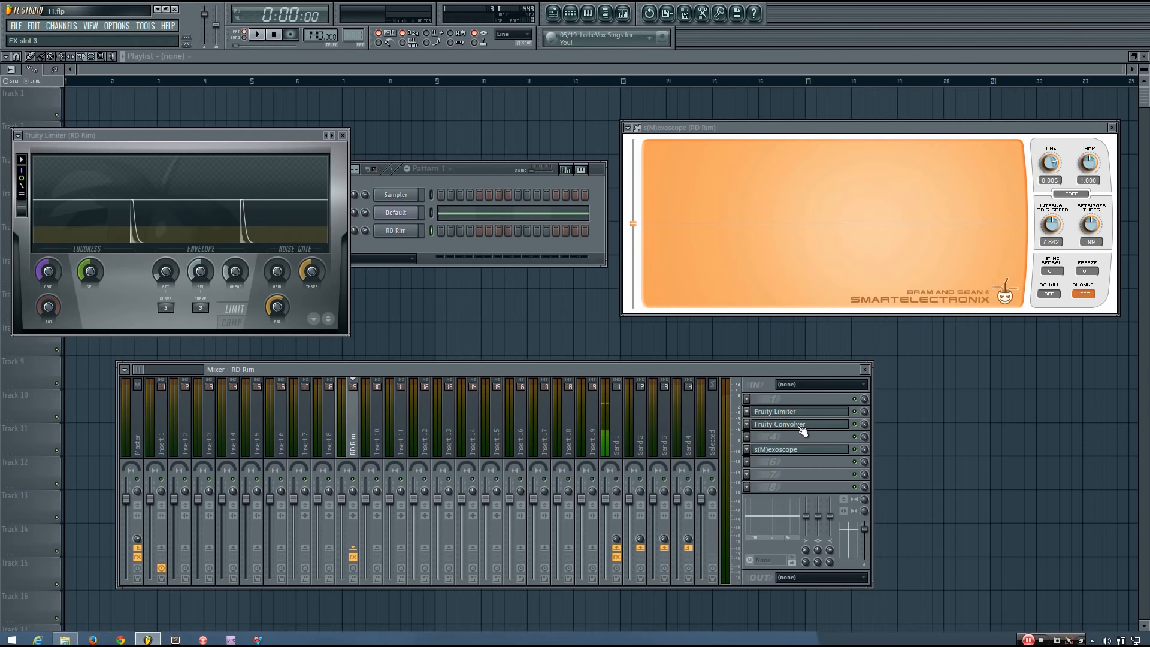
# - Play repeated rim hits and examine their waveforms in s(M)exoscope and the limiter display
pyautogui.press('z')
pyautogui.scroll(1, 800, 427)
pyautogui.press('z')
pyautogui.press('z')
pyautogui.scroll(-1, 800, 414)
pyautogui.press('z')
pyautogui.press('z')
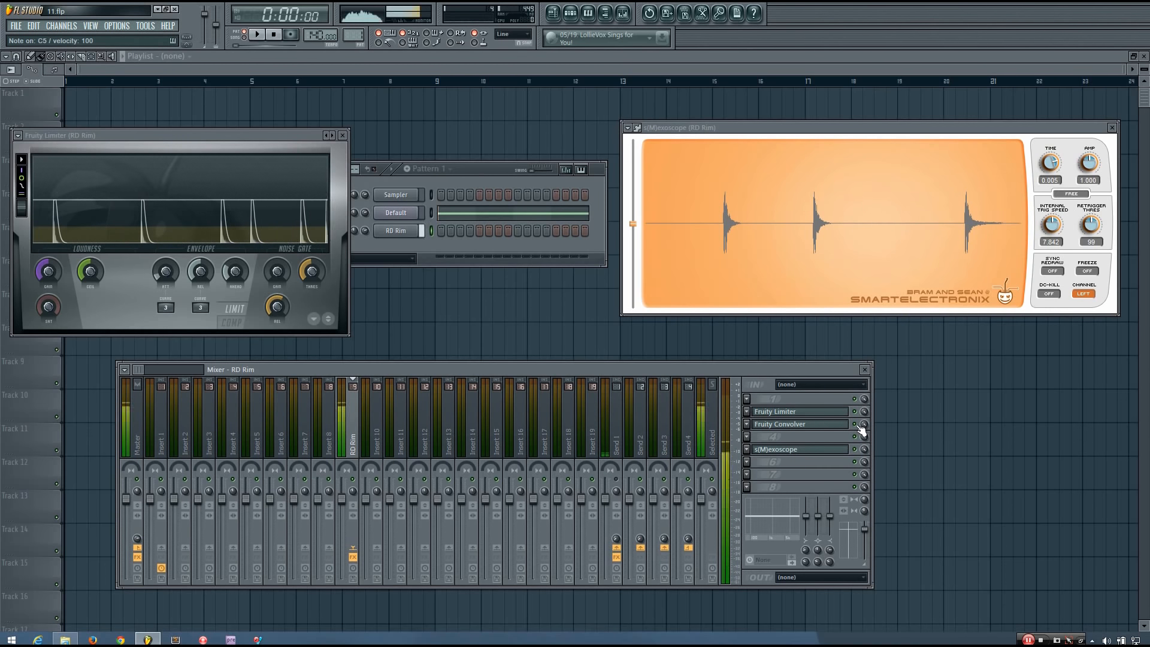
pyautogui.press('z')
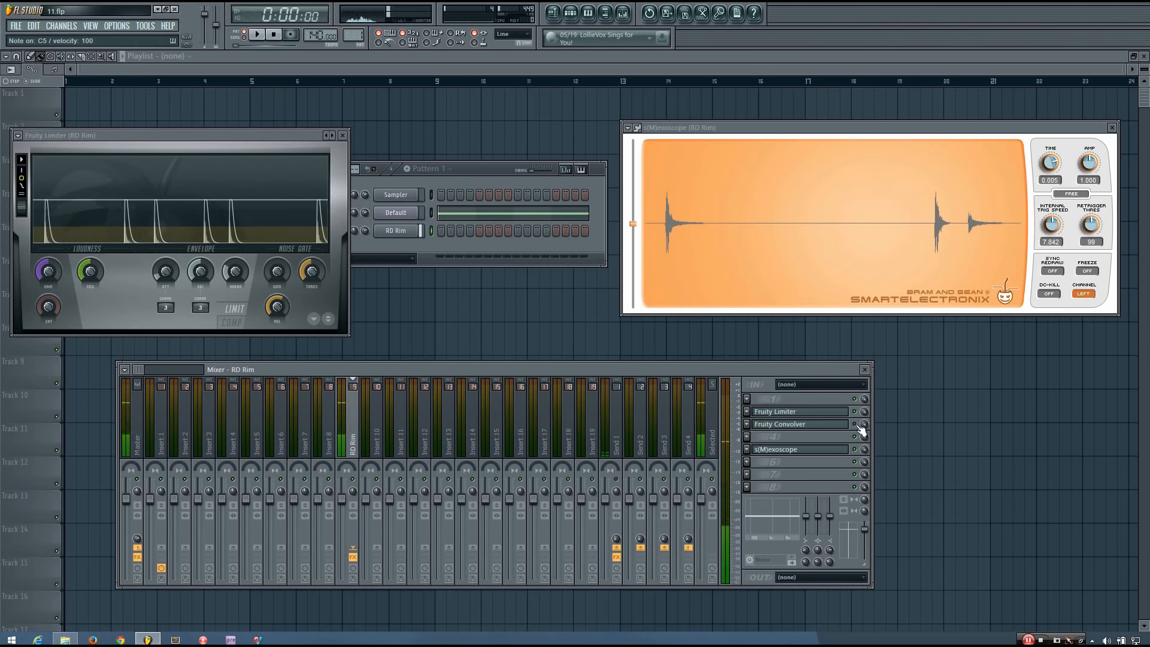
pyautogui.press('z')
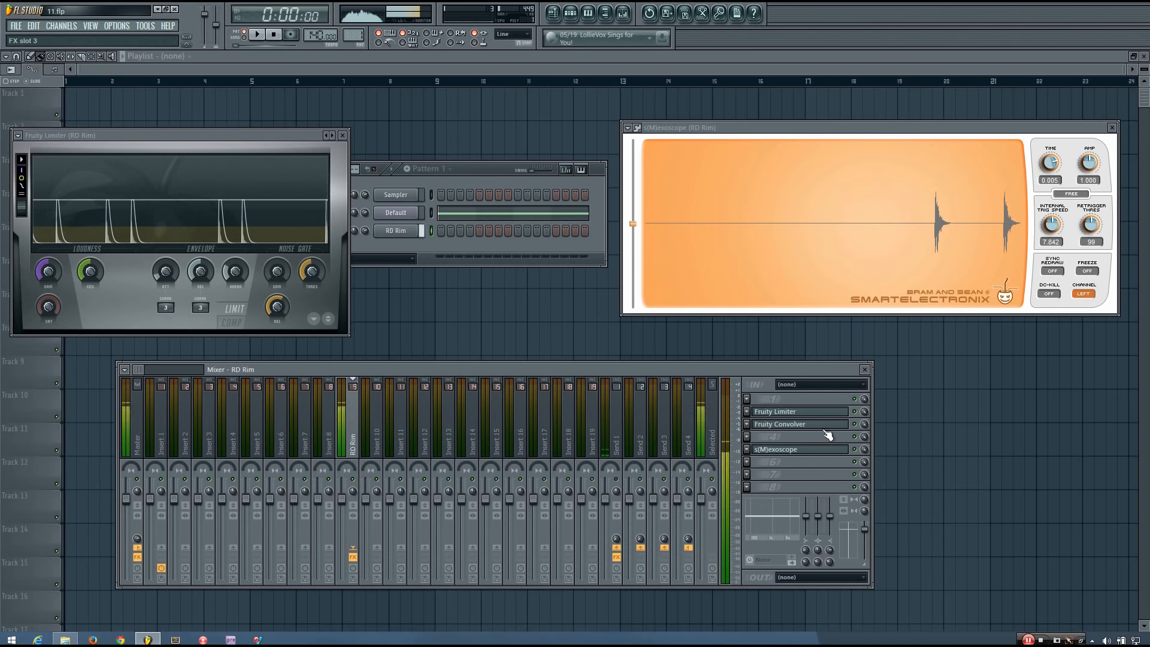
# - Swap Fruity Convolver ahead of Fruity Limiter, restore the limiter-first order, and play a rim hit
pyautogui.moveTo(829, 424); pyautogui.dragTo(826, 417)
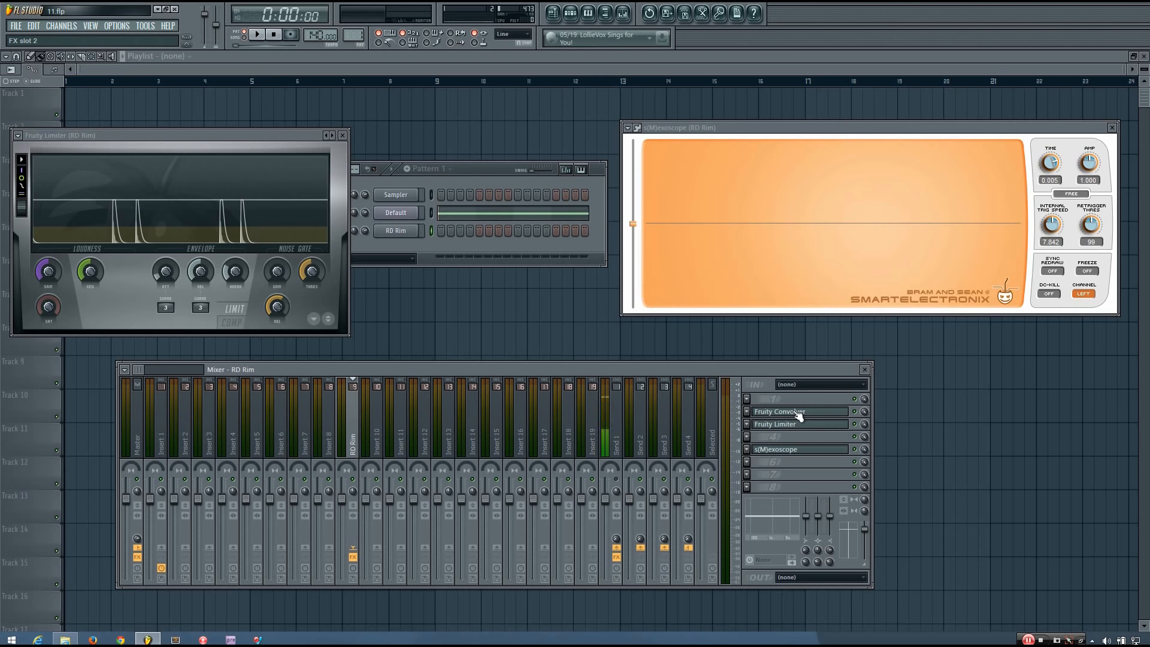
pyautogui.moveTo(799, 415); pyautogui.dragTo(799, 428)
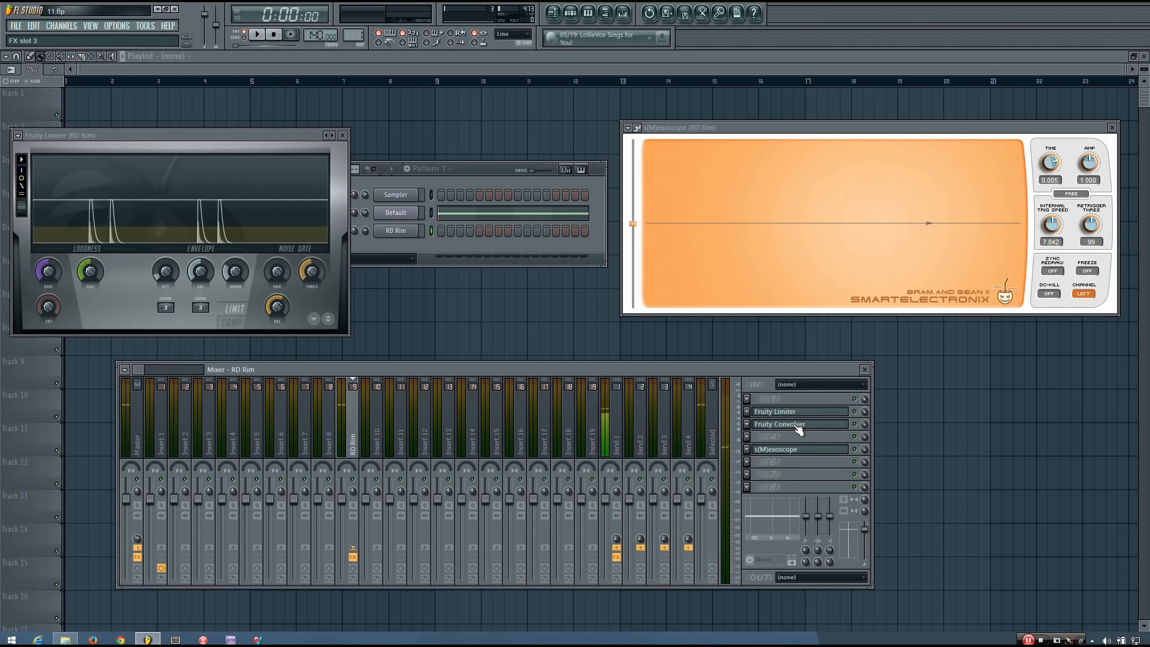
pyautogui.press('z')
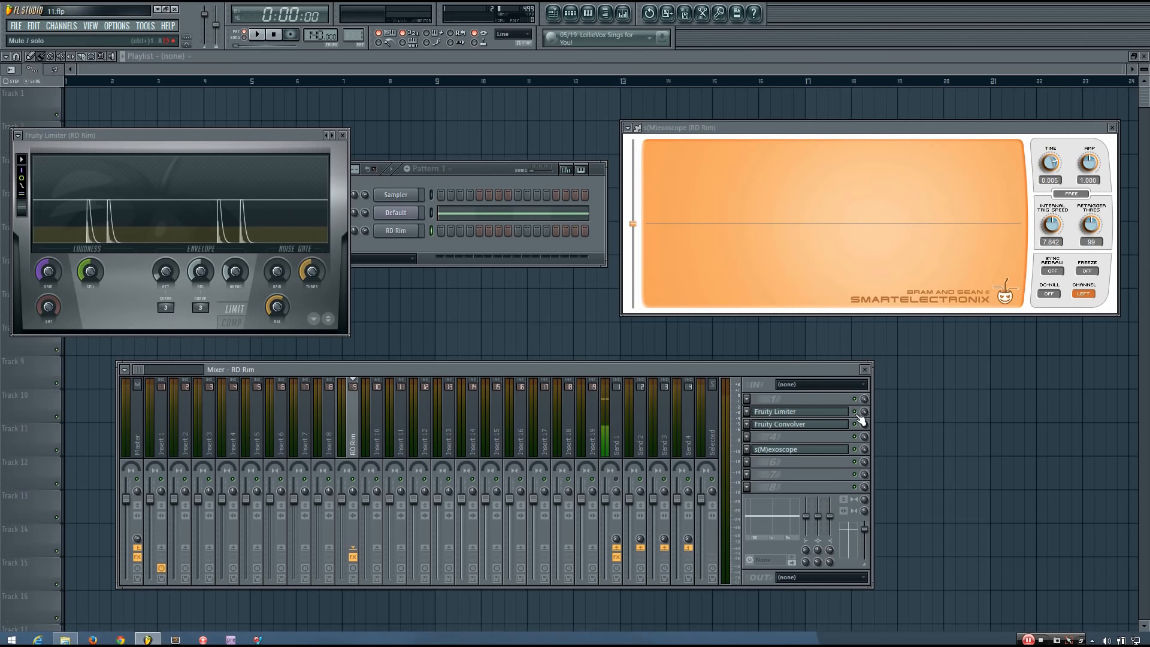
# - Close the Fruity Limiter window and play a series of rim hits to examine the waveform in s(M)exoscope
pyautogui.click(343, 135)
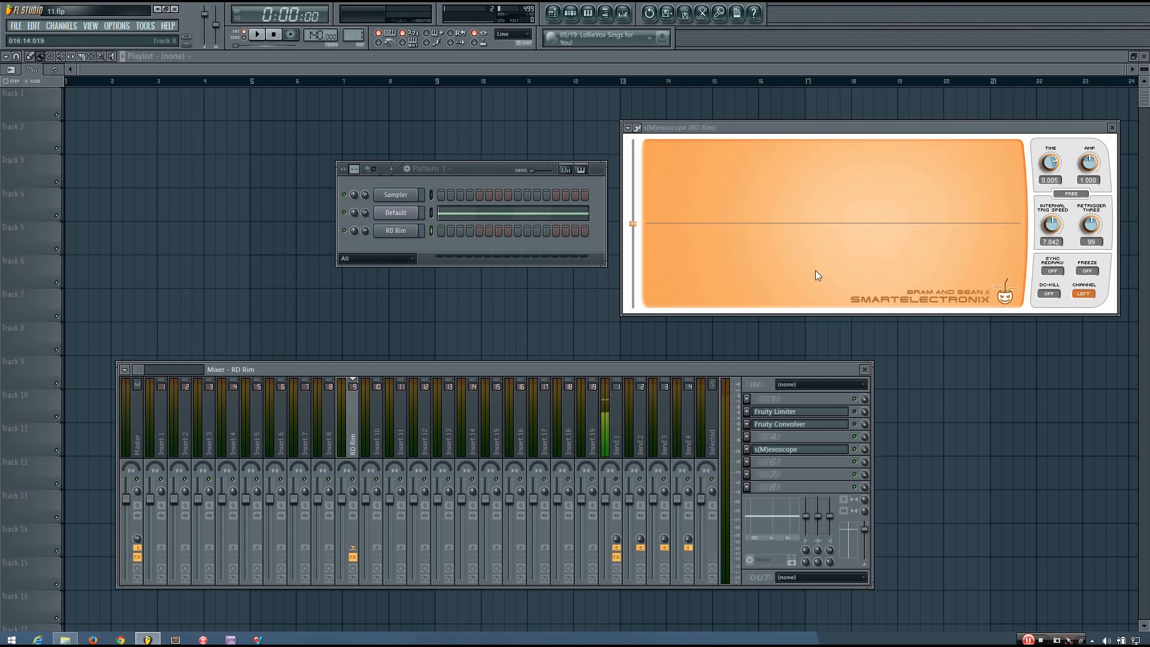
pyautogui.press('z')
pyautogui.press('z')
pyautogui.press('q')
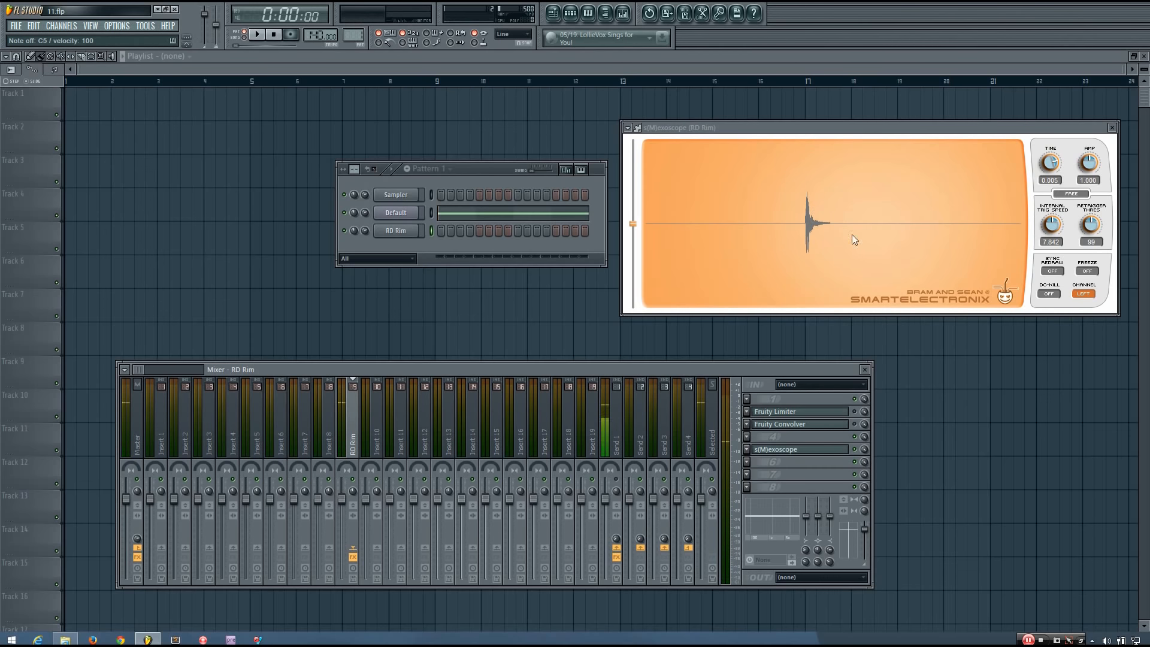
pyautogui.press('q')
pyautogui.press('q')
pyautogui.press('q')
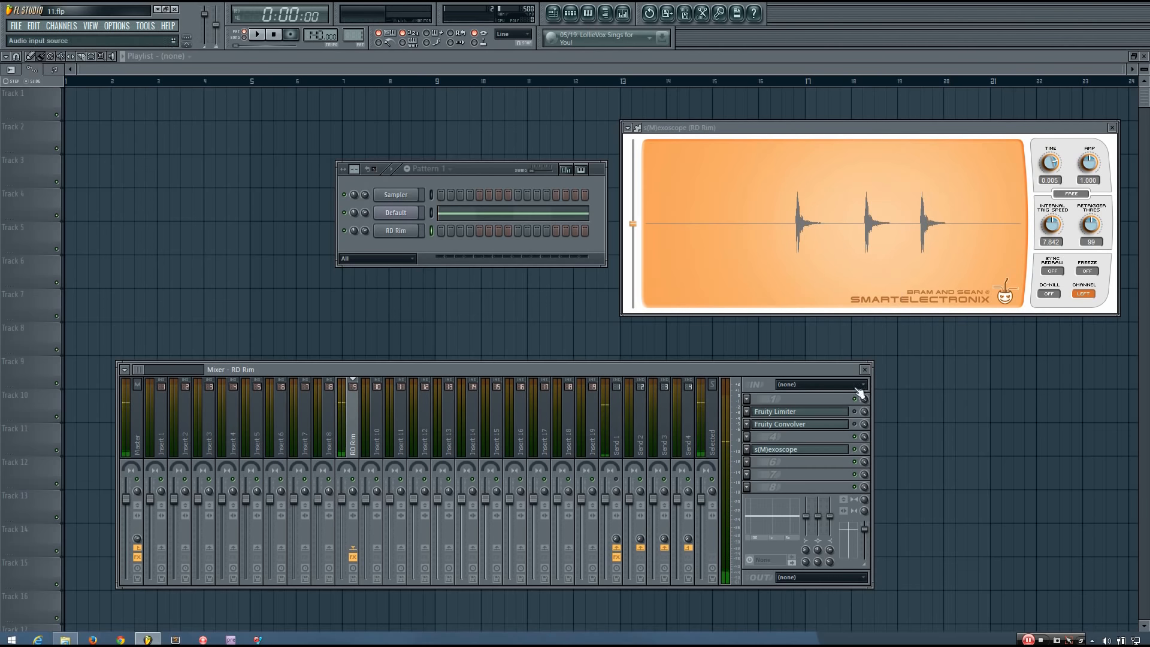
# - Load Fruity Parametric EQ 2 into the empty first effect slot of the RD Rim track
pyautogui.click(757, 397)
pyautogui.click(891, 545)
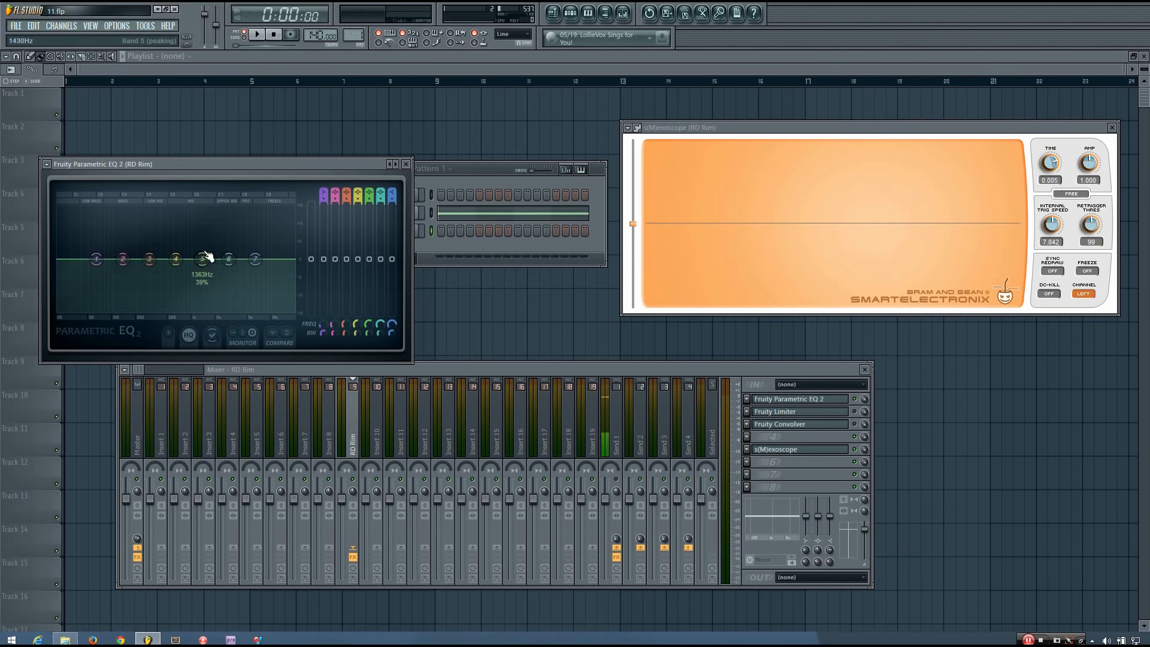
# - Shape the RD Rim EQ curve by lowering bands 4 and 5 and raising band 6 between them
pyautogui.moveTo(208, 268); pyautogui.dragTo(249, 289)
pyautogui.moveTo(175, 259); pyautogui.dragTo(149, 287)
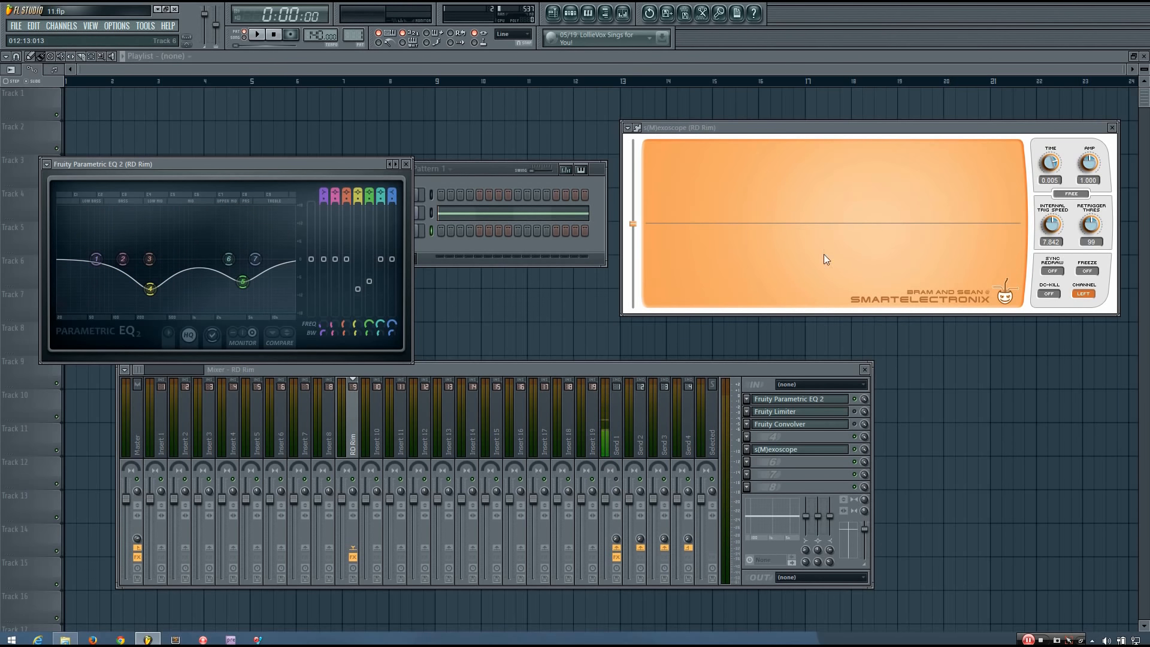
pyautogui.moveTo(228, 259); pyautogui.dragTo(195, 243)
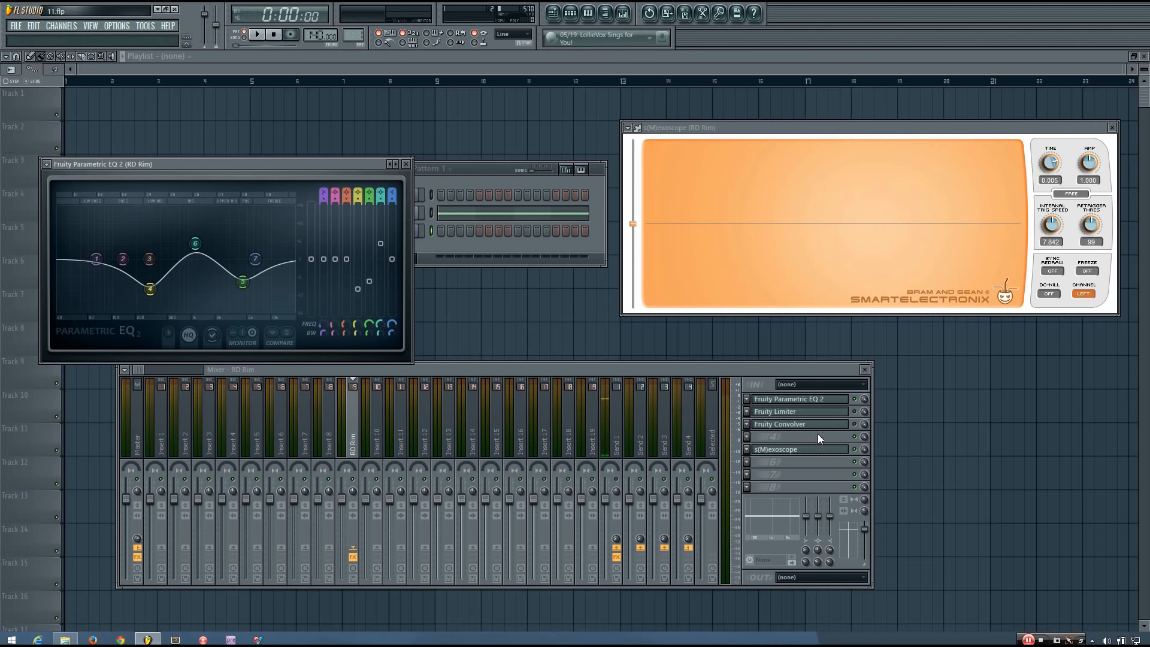
# - Shift Fruity Limiter and Fruity Convolver down one slot on the RD Rim track and close its Parametric EQ 2 window
pyautogui.moveTo(796, 424); pyautogui.dragTo(771, 417)
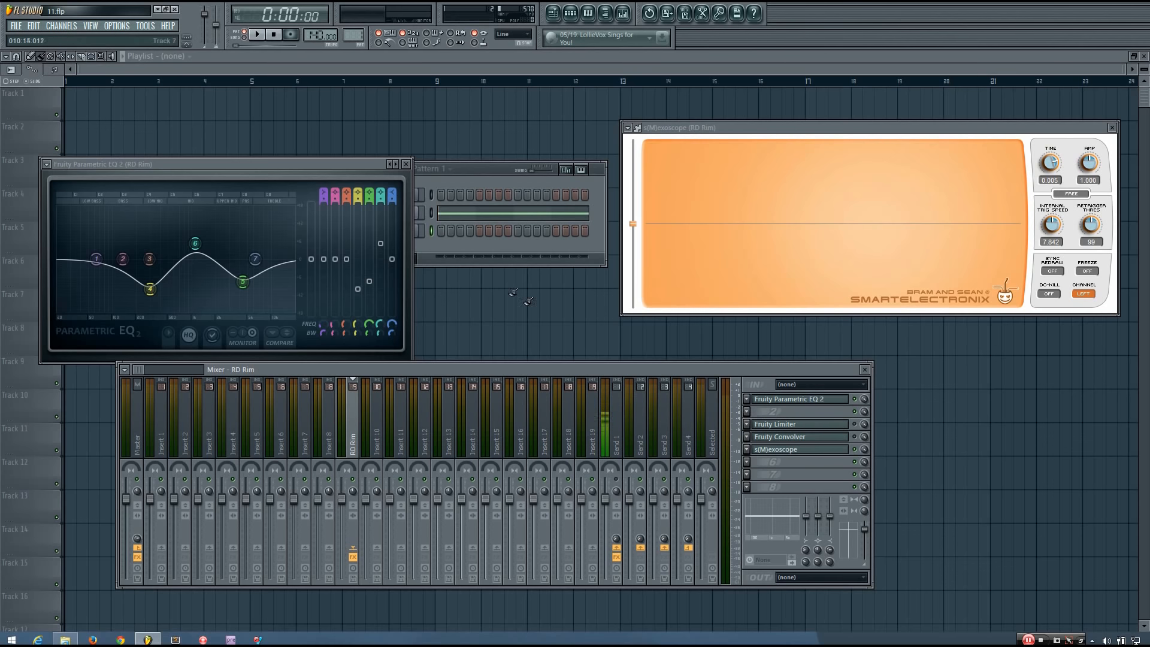
pyautogui.click(409, 165)
pyautogui.moveTo(491, 170); pyautogui.dragTo(460, 171)
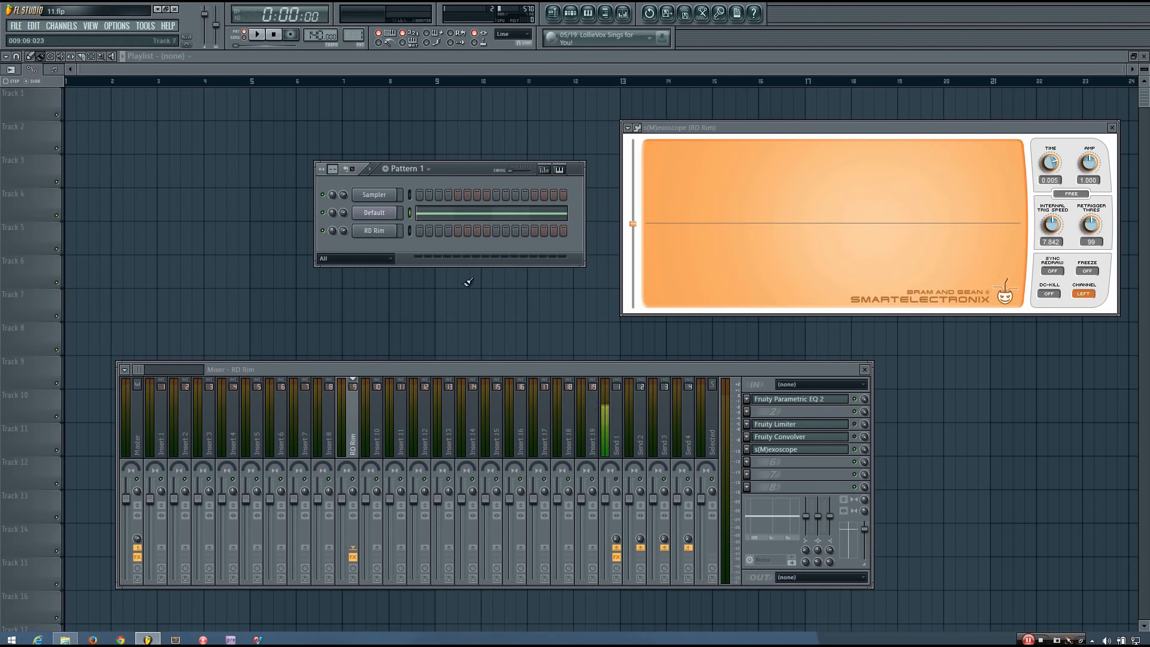
pyautogui.moveTo(466, 172); pyautogui.dragTo(452, 181)
# - Play a note on the Default channel and route that channel to mixer track Insert 14
pyautogui.press('q')
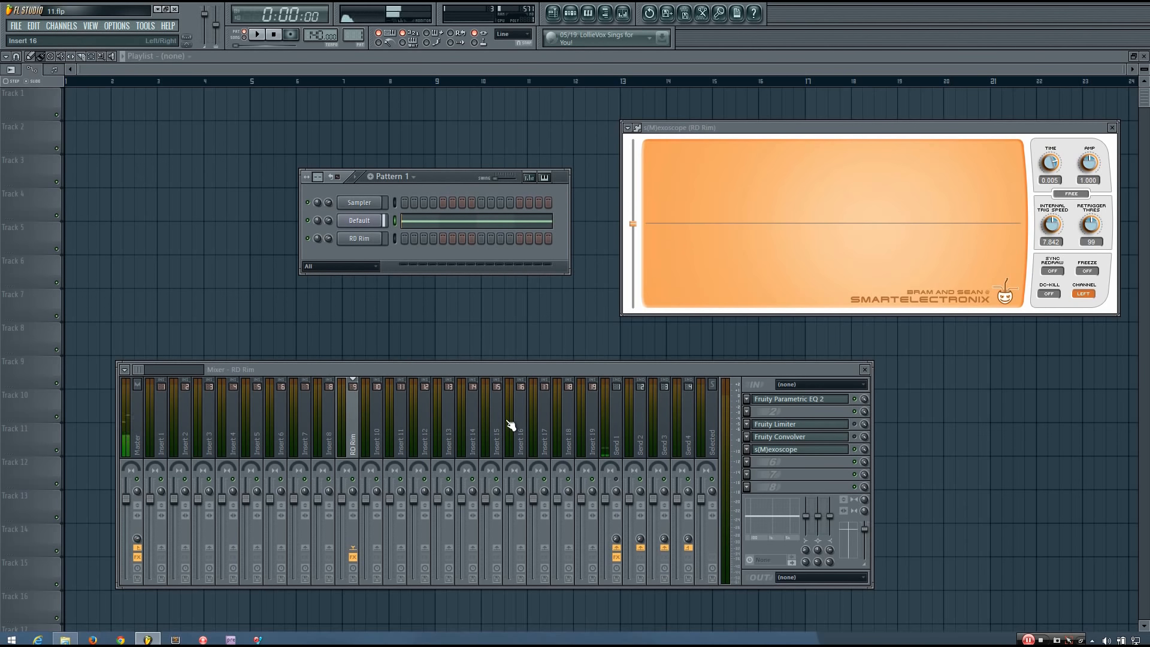
pyautogui.click(472, 441)
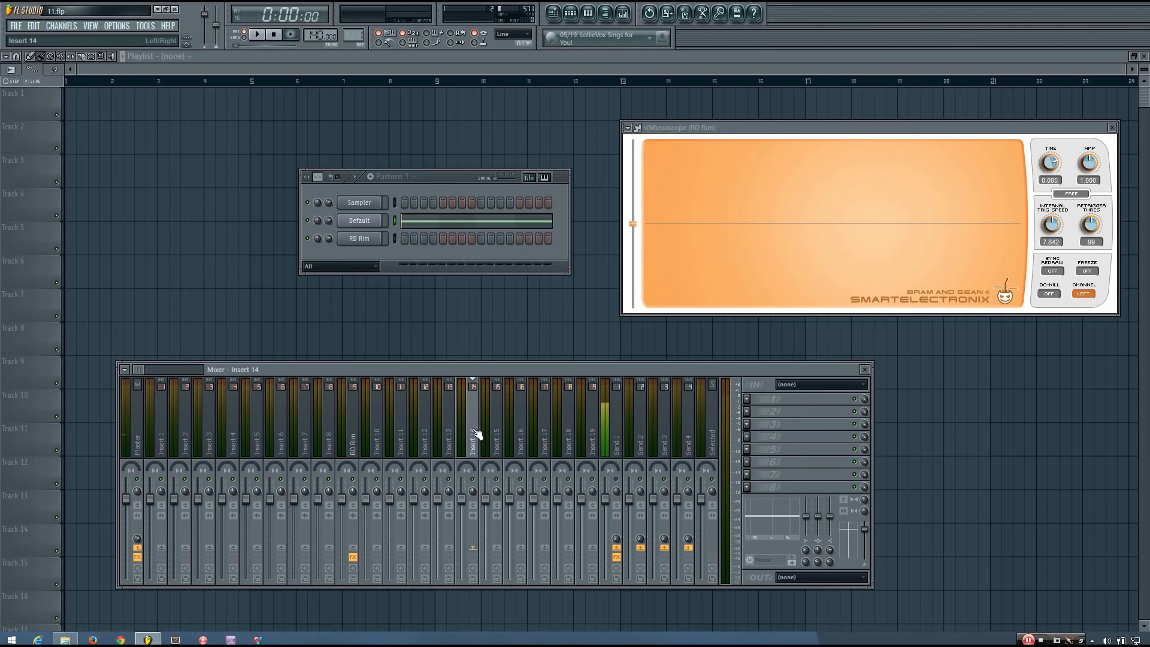
pyautogui.rightClick(473, 437)
pyautogui.moveTo(558, 430)
pyautogui.click(620, 429)
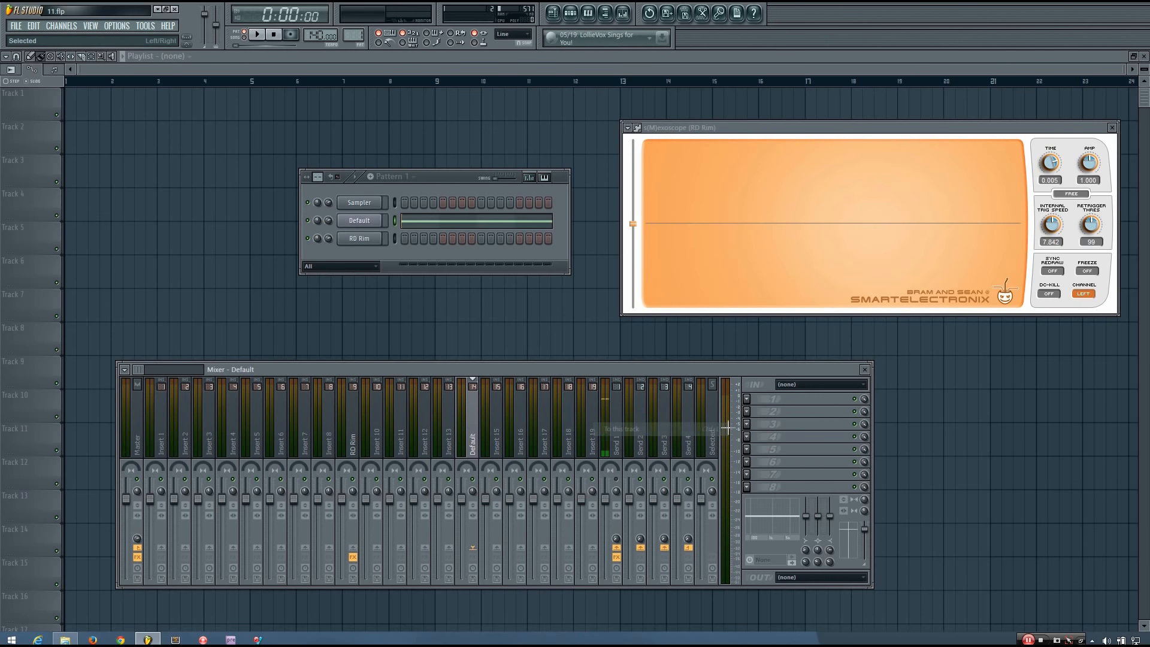
# - Load Fruity Parametric EQ 2 into the first effect slot of the Default track and move its window clear
pyautogui.click(747, 398)
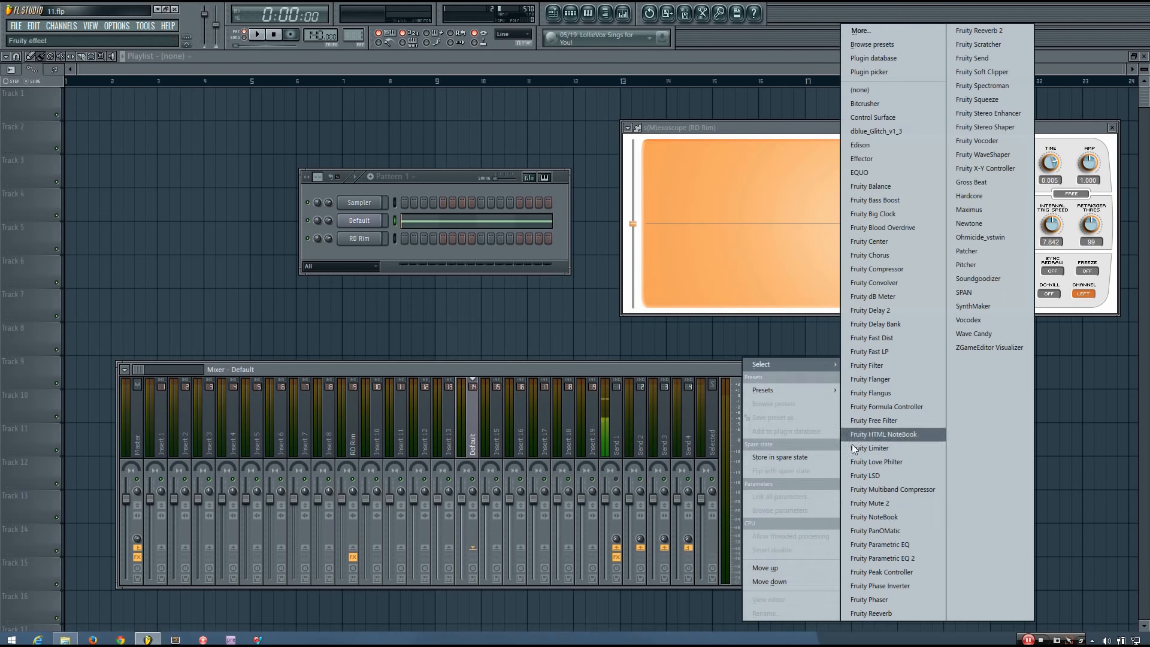
pyautogui.click(892, 554)
pyautogui.moveTo(290, 165); pyautogui.dragTo(293, 160)
# - Set band 1 to a high pass at about 272 Hz, slightly raise band 5, lower bands 6 and 7, and play the sound
pyautogui.moveTo(293, 292); pyautogui.dragTo(292, 282)
pyautogui.press('z')
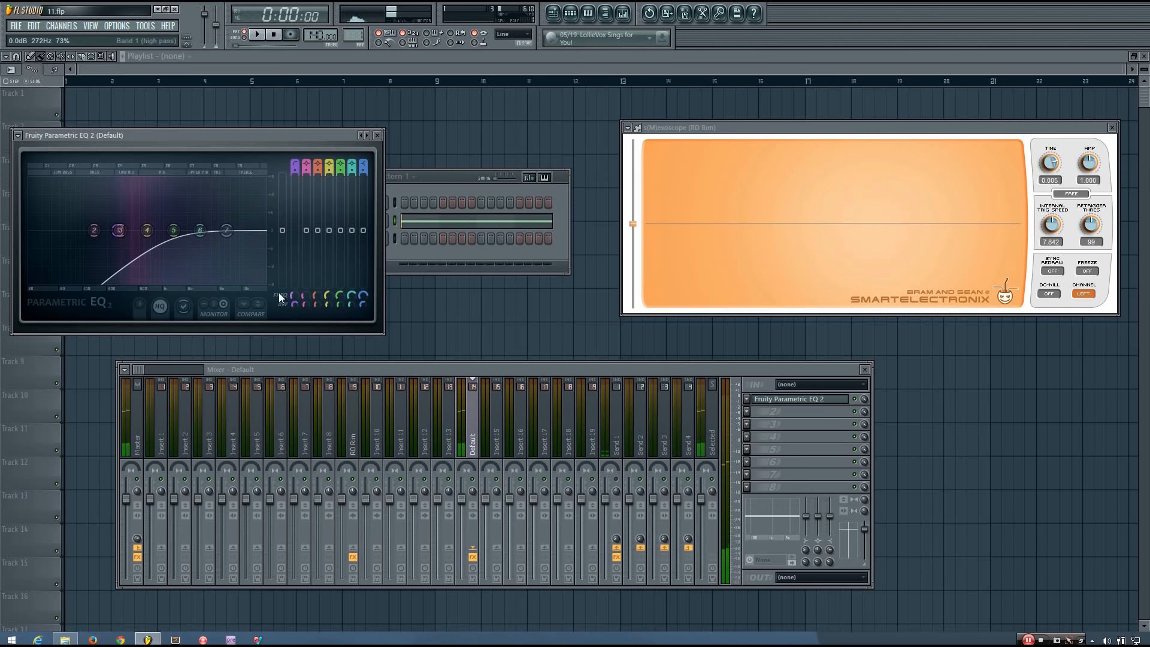
pyautogui.moveTo(196, 232); pyautogui.dragTo(254, 238)
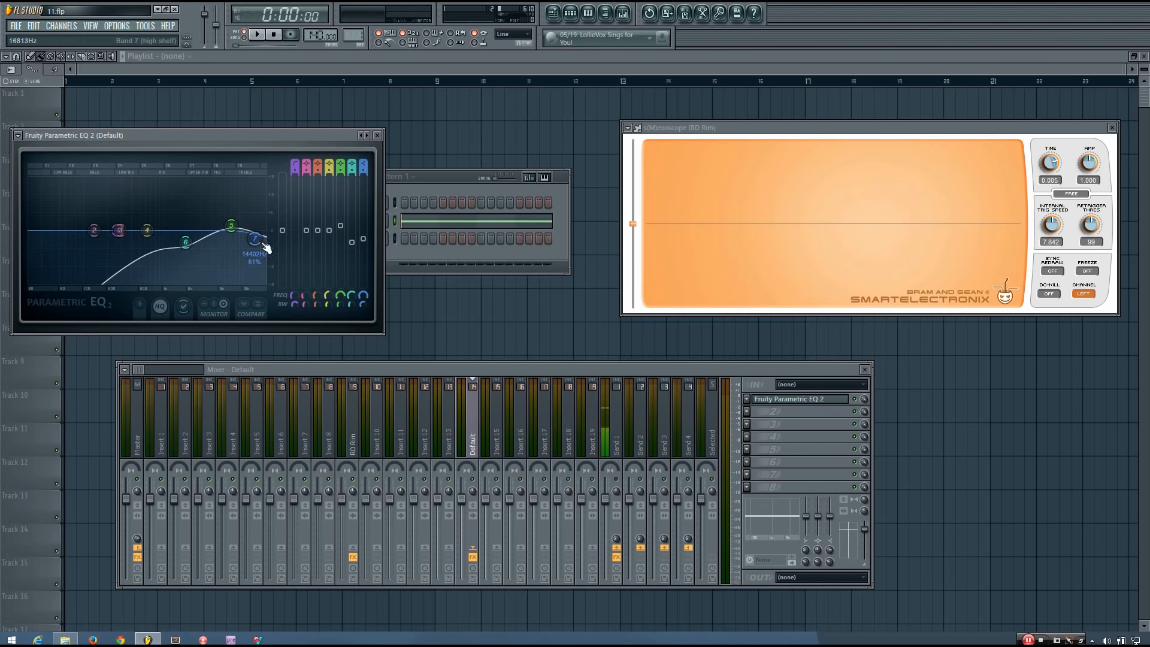
pyautogui.press('q')
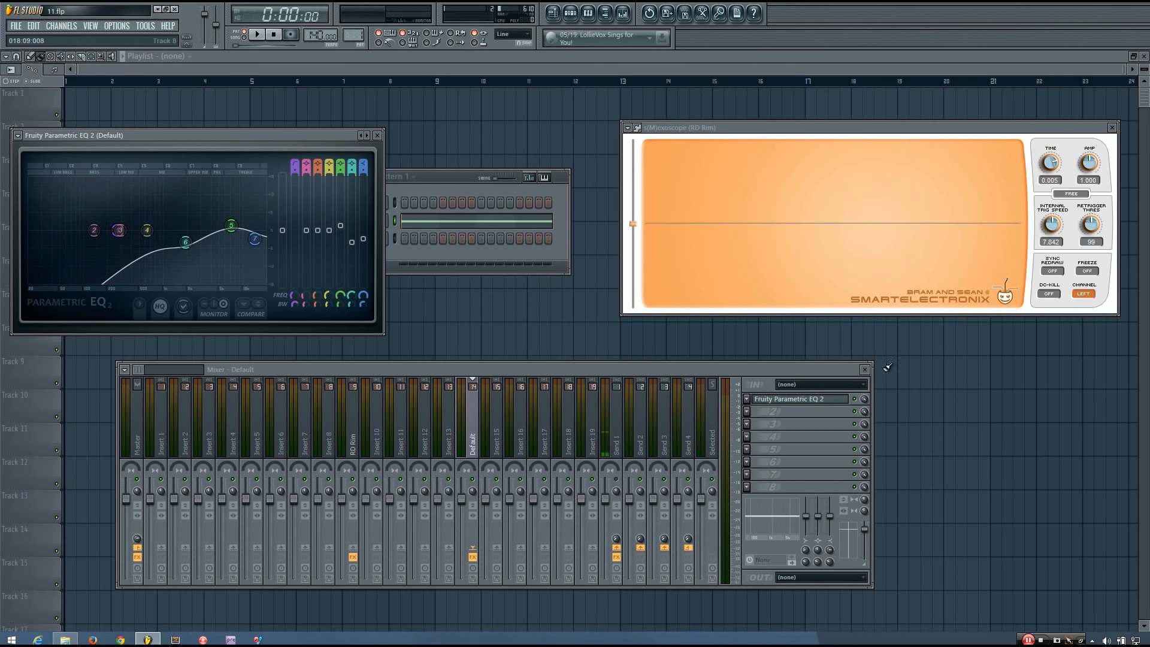
# - Load Fruity Limiter into the second slot of the Default track and switch it to compressor mode
pyautogui.click(748, 412)
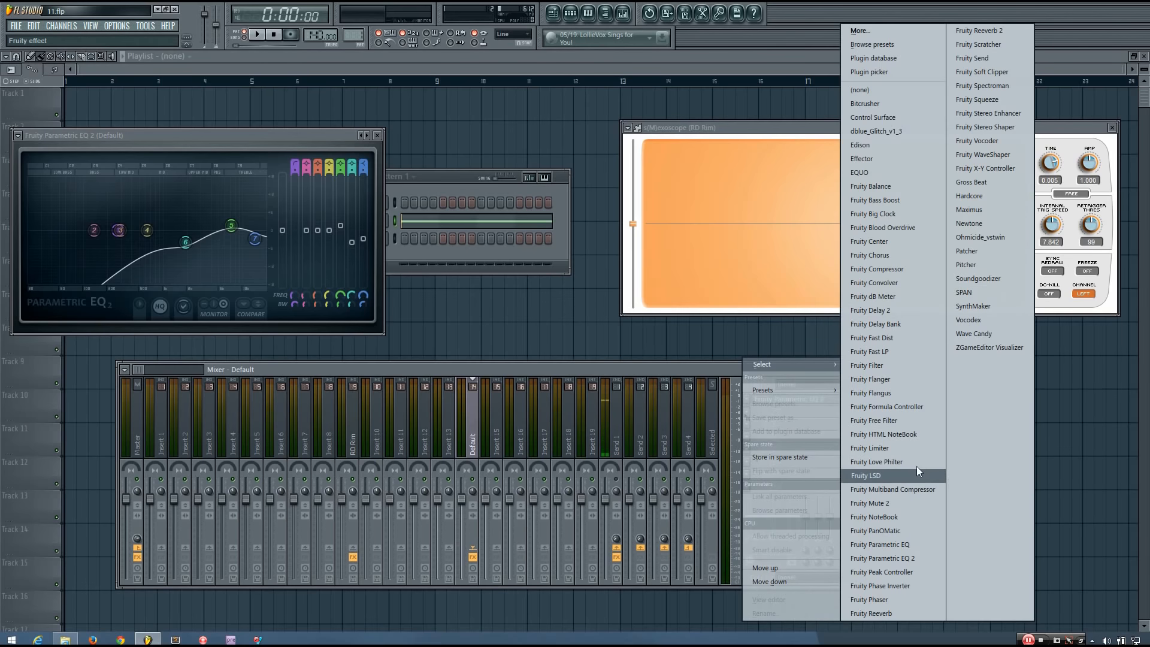
pyautogui.click(872, 448)
pyautogui.moveTo(296, 167); pyautogui.dragTo(449, 241)
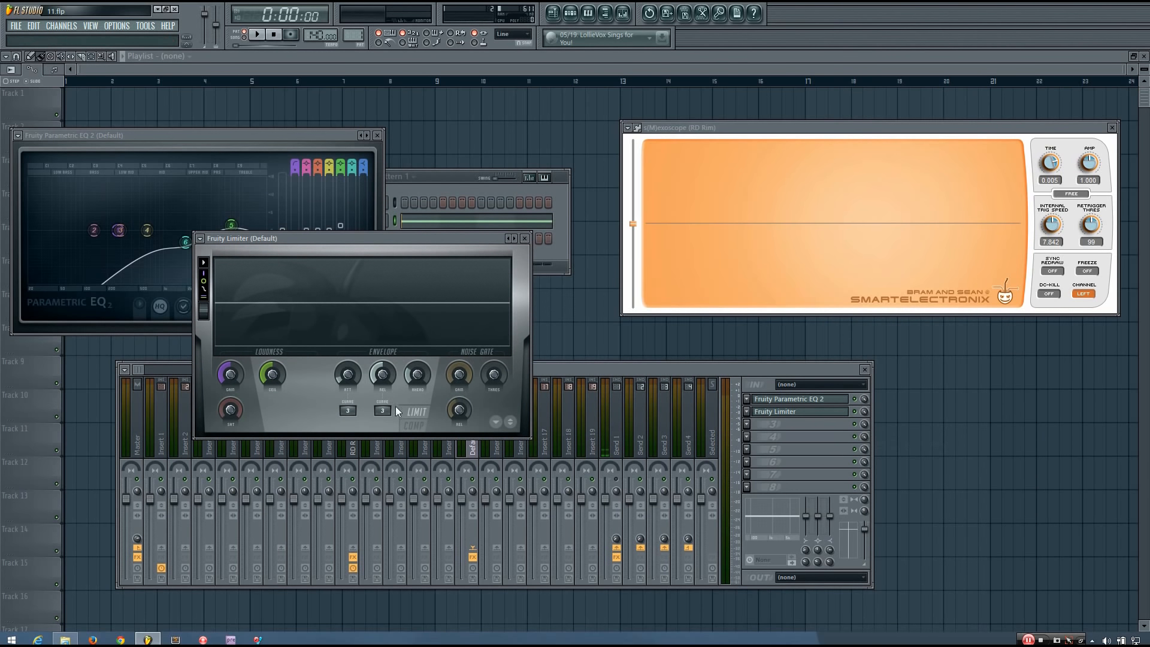
pyautogui.click(414, 426)
# - Set the compressor's threshold to about -32 dB, increase its ratio and gain, and adjust the release
pyautogui.moveTo(273, 375); pyautogui.dragTo(272, 418)
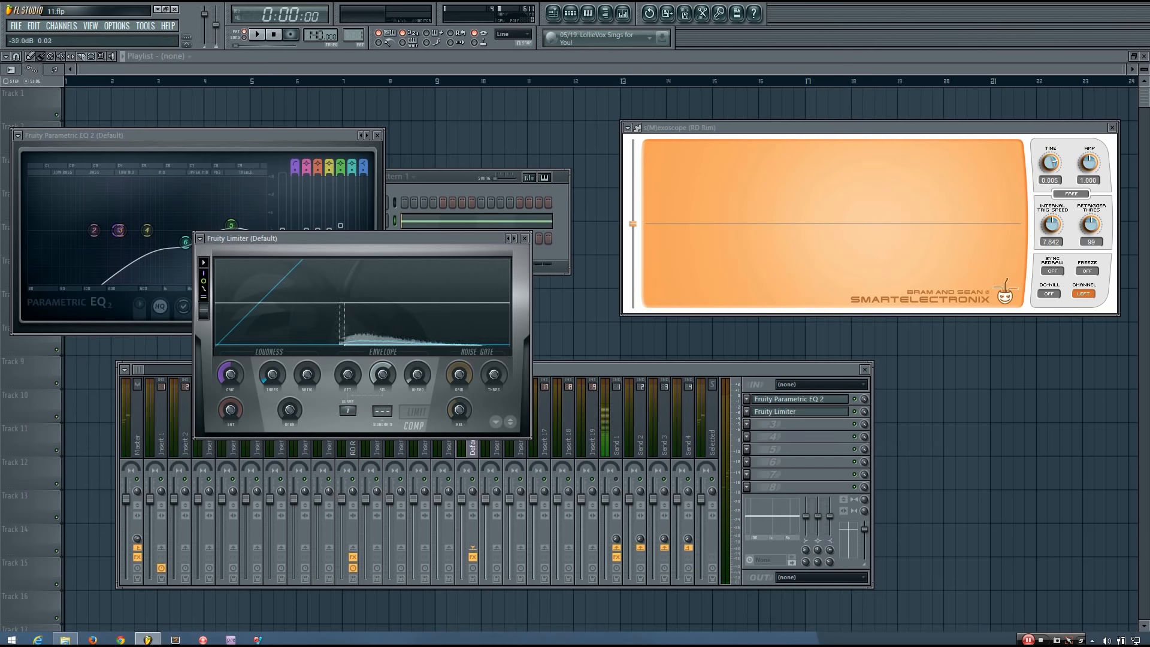
pyautogui.moveTo(306, 374); pyautogui.dragTo(307, 357)
pyautogui.moveTo(231, 375); pyautogui.dragTo(231, 353)
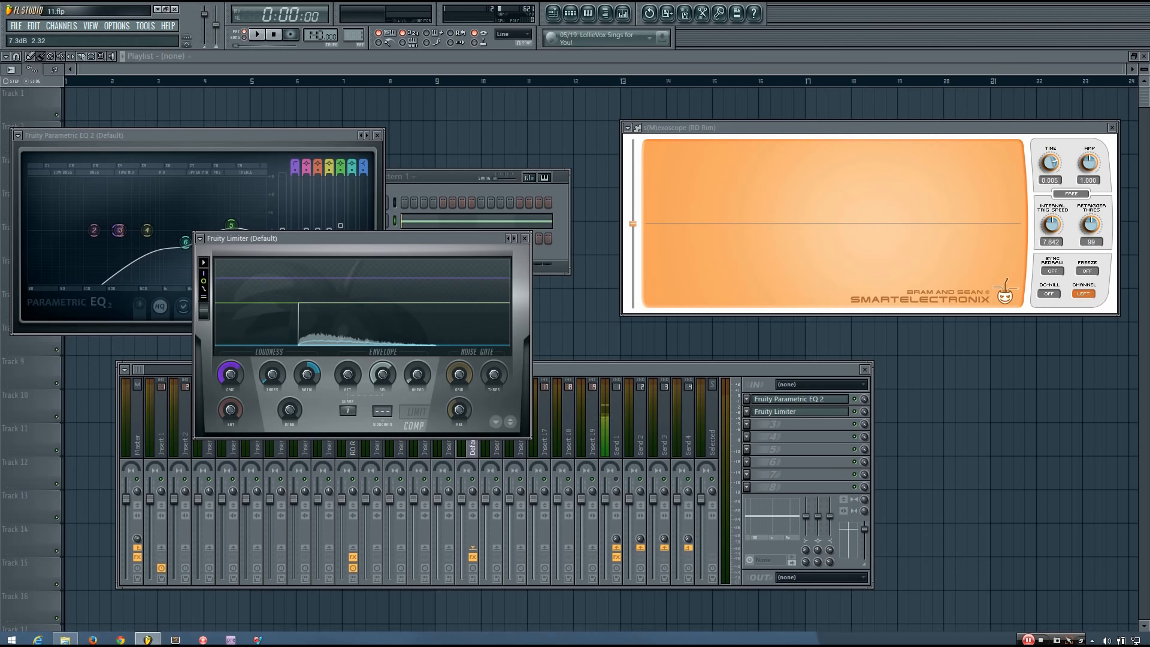
pyautogui.moveTo(385, 375); pyautogui.dragTo(386, 381)
# - Reduce the compressor gain slightly and toggle Fruity Limiter's bypass while playing the Default sound to compare
pyautogui.press('q')
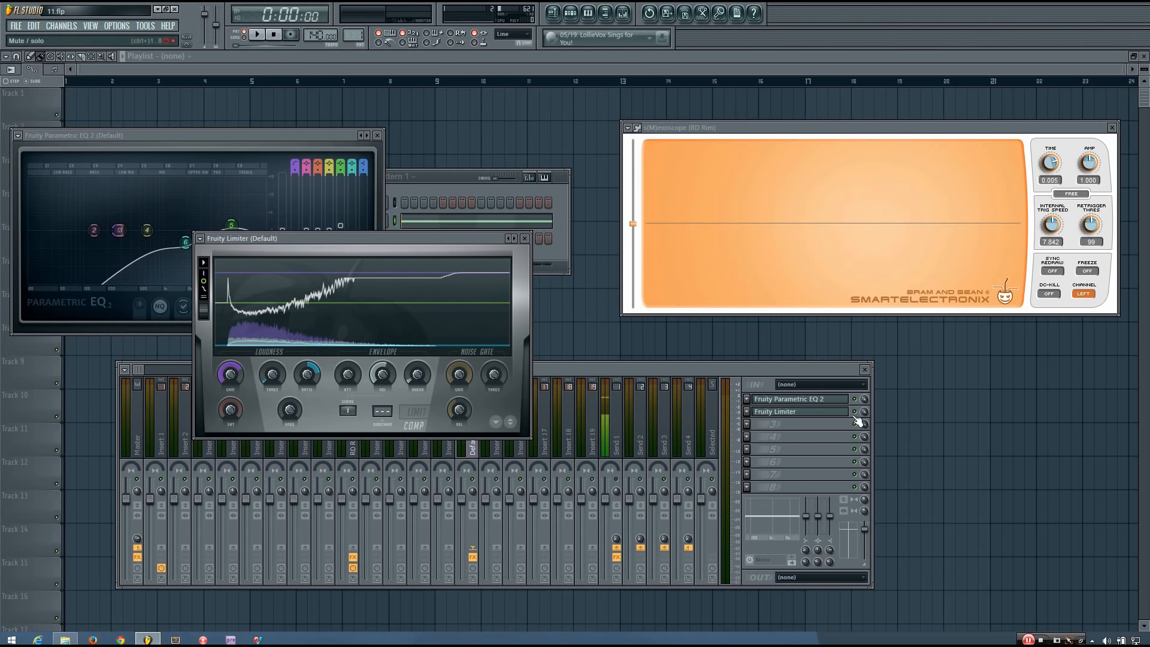
pyautogui.moveTo(230, 375); pyautogui.dragTo(230, 377)
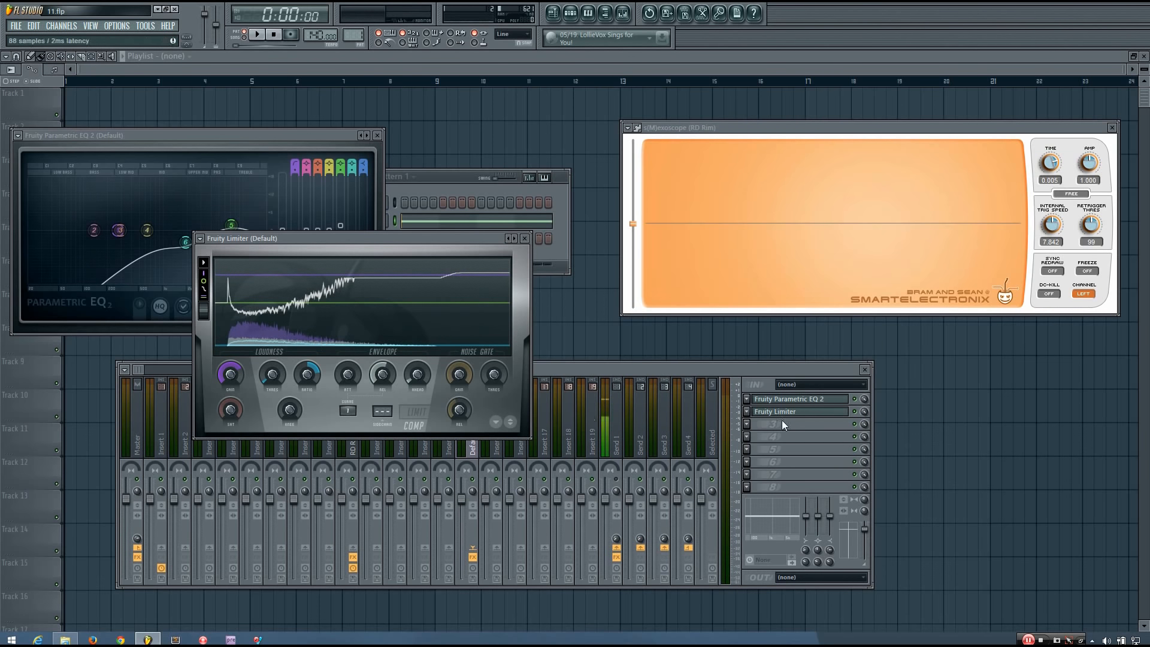
pyautogui.click(863, 418)
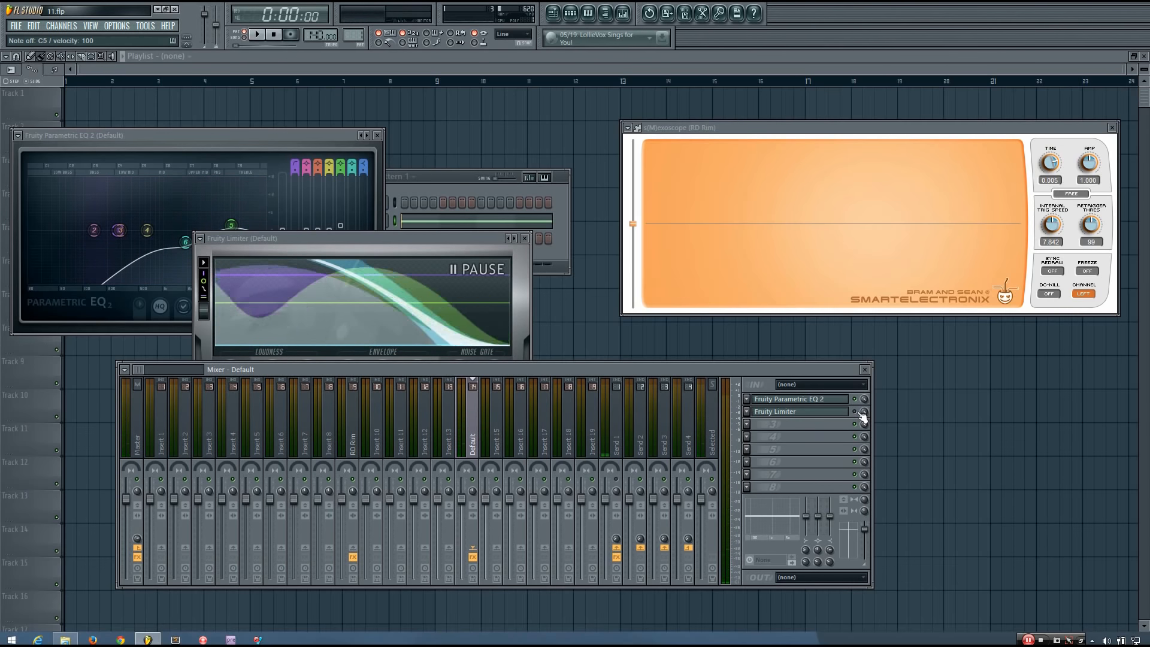
pyautogui.click(857, 413)
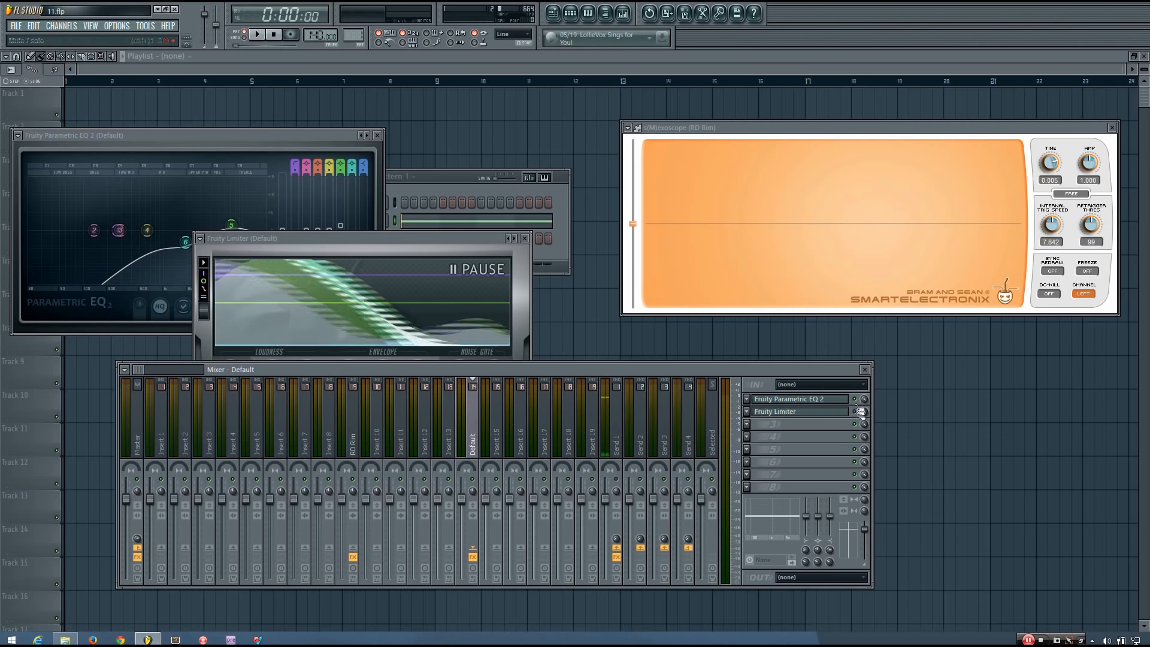
# - Copy s(M)exoscope from the RD Rim track to the Default track's third slot and place its window over the existing scope
pyautogui.click(746, 449)
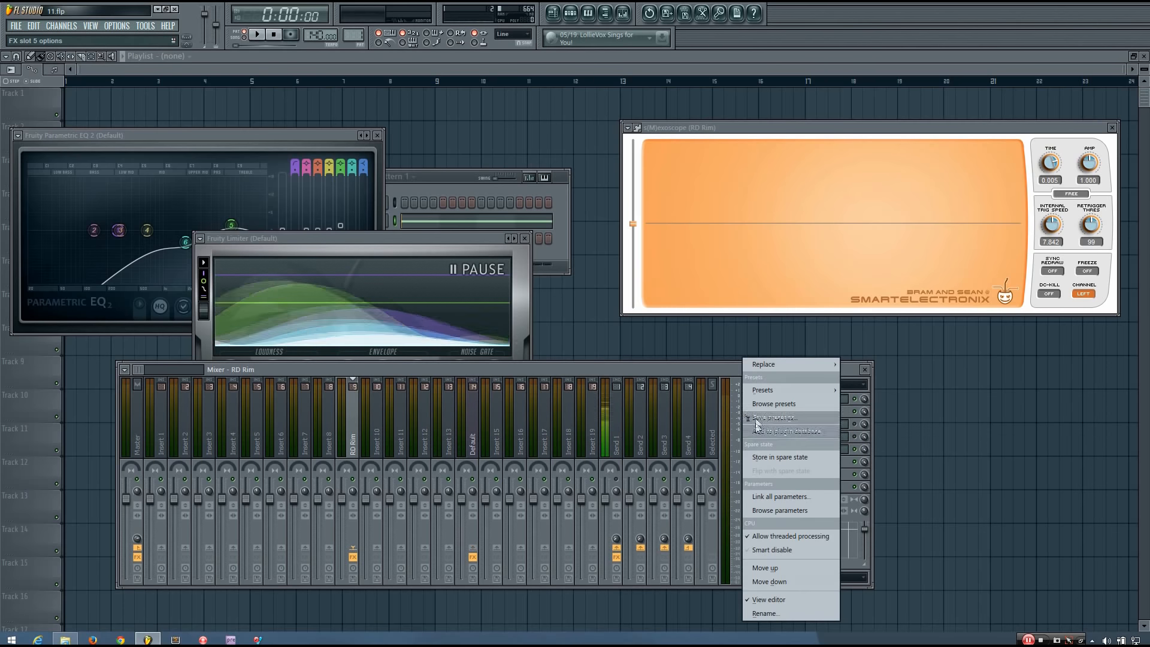
pyautogui.click(774, 418)
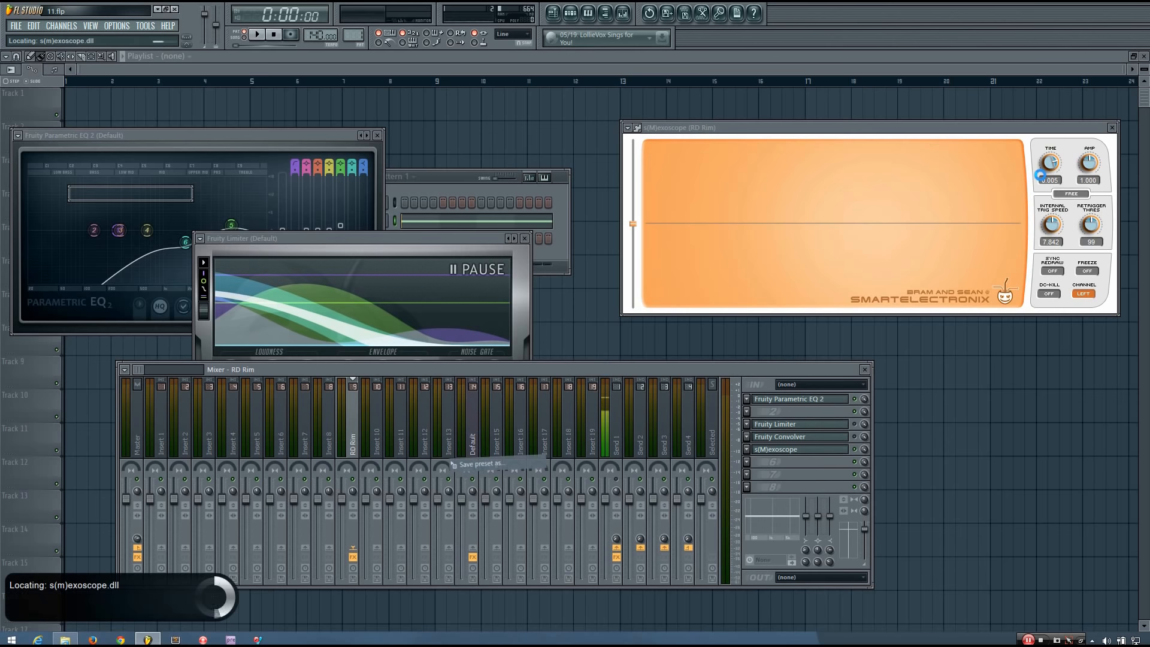
pyautogui.moveTo(461, 193); pyautogui.dragTo(1026, 126)
pyautogui.click(377, 434)
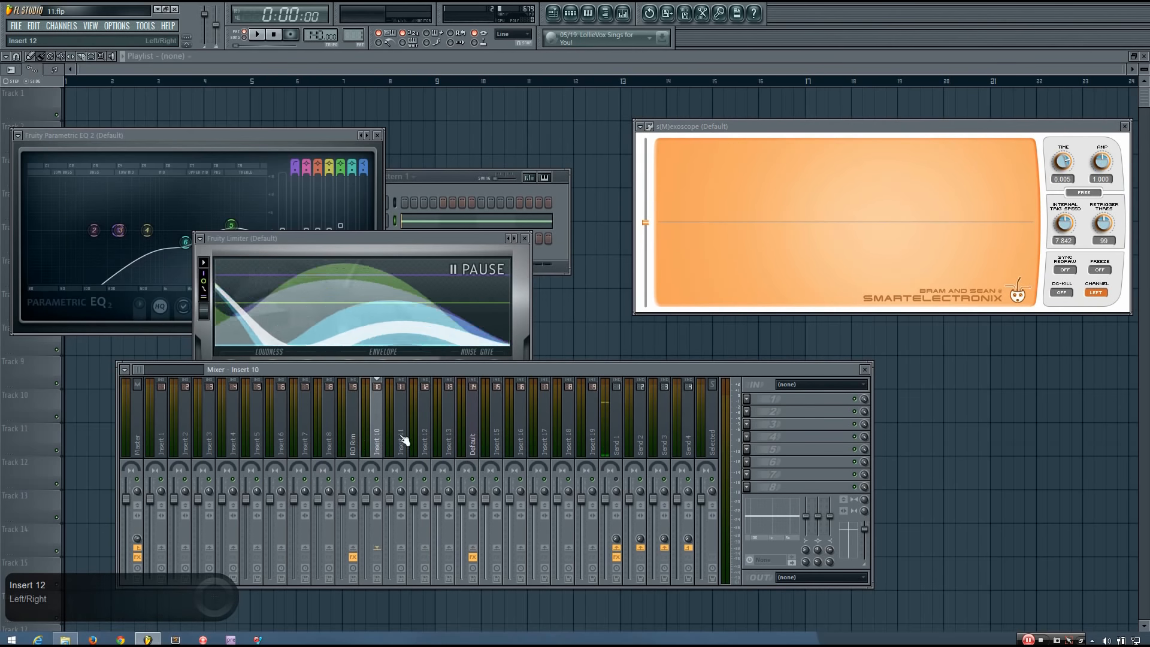
pyautogui.click(473, 434)
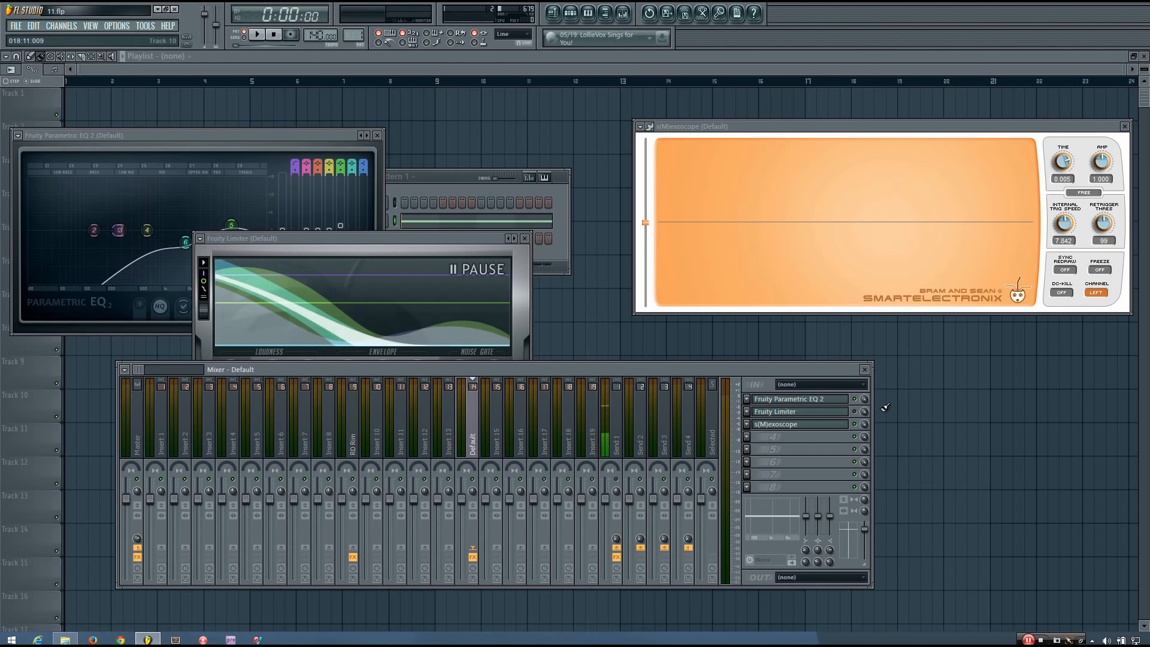
# - Open the Default track's Fruity Limiter and play a note to examine its waveform in the limiter and s(M)exoscope
pyautogui.click(832, 417)
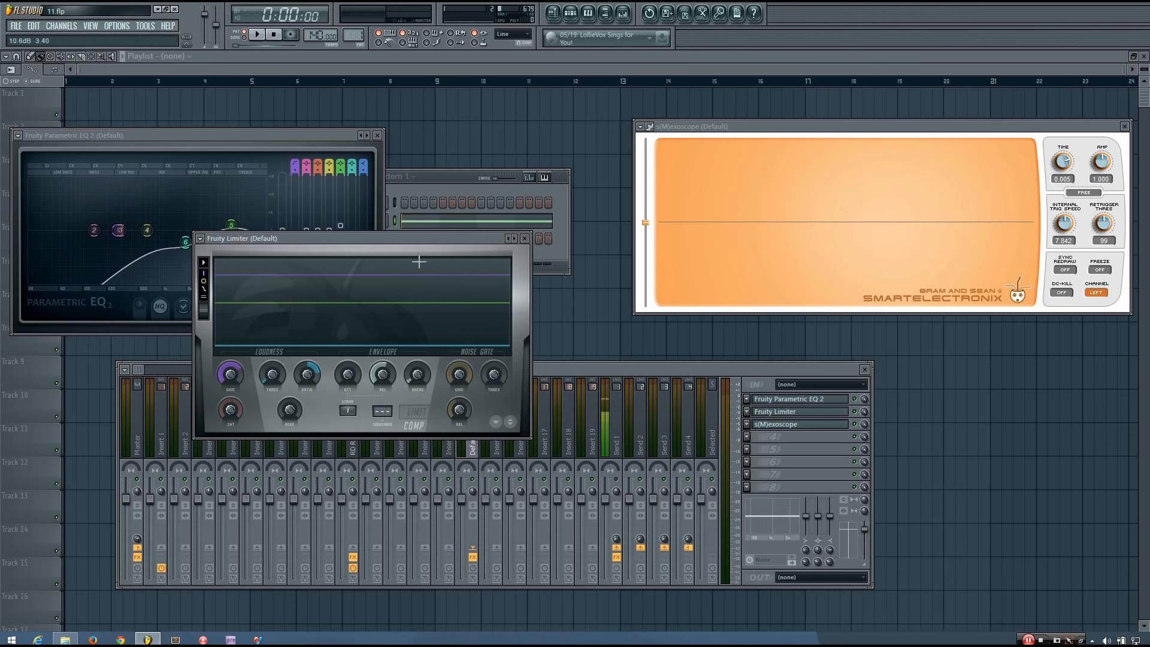
pyautogui.moveTo(441, 241); pyautogui.dragTo(455, 194)
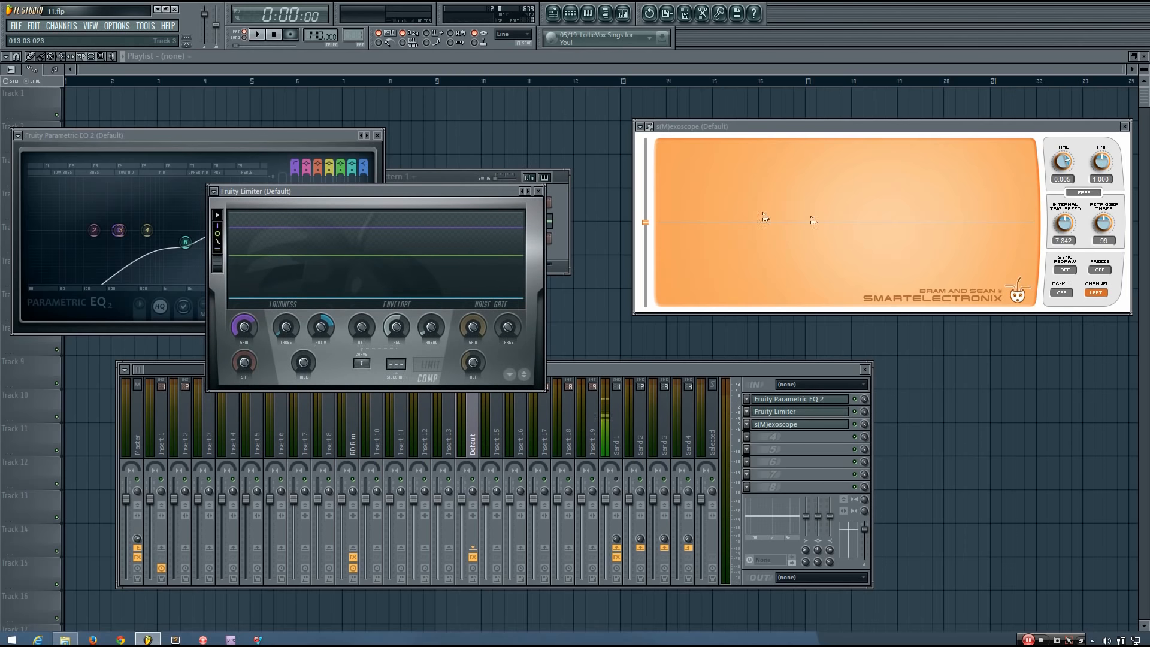
pyautogui.press('z')
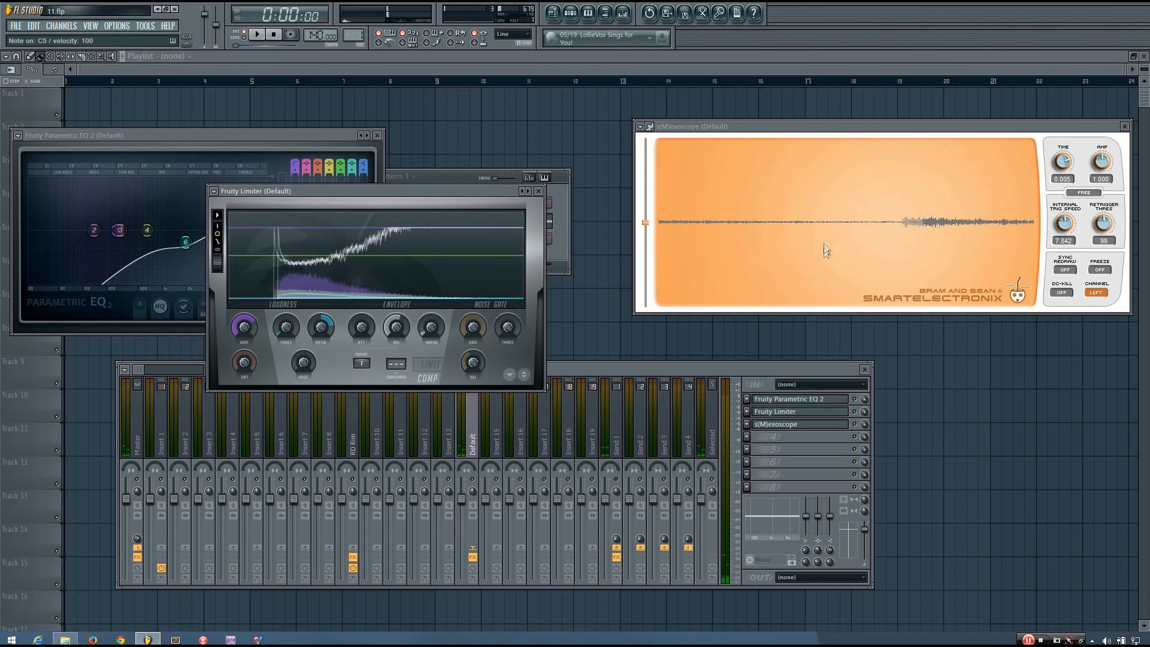
# - Review the Default track's Fruity Parametric EQ 2 curve and Fruity Limiter settings
pyautogui.click(832, 399)
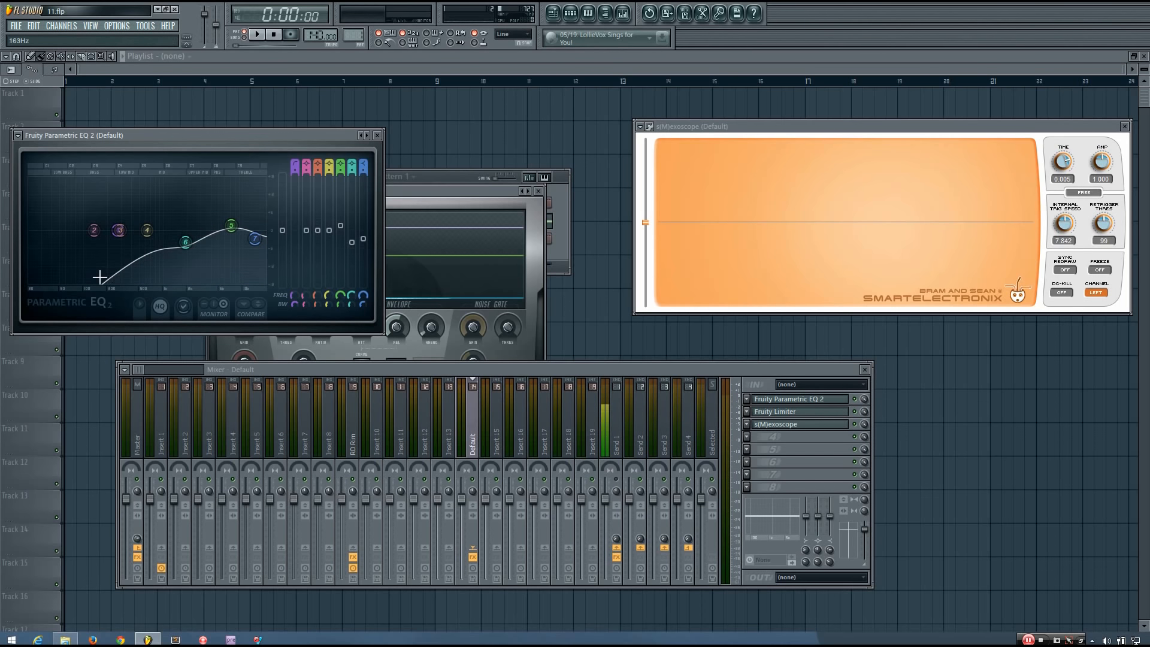
pyautogui.click(806, 416)
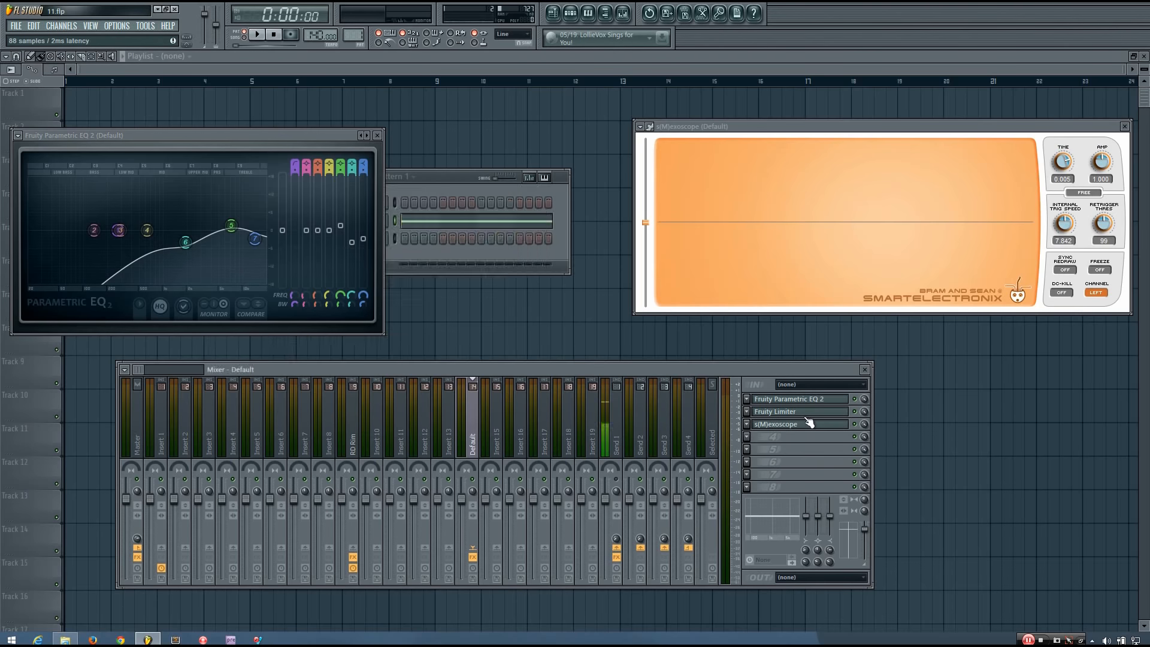
pyautogui.click(806, 413)
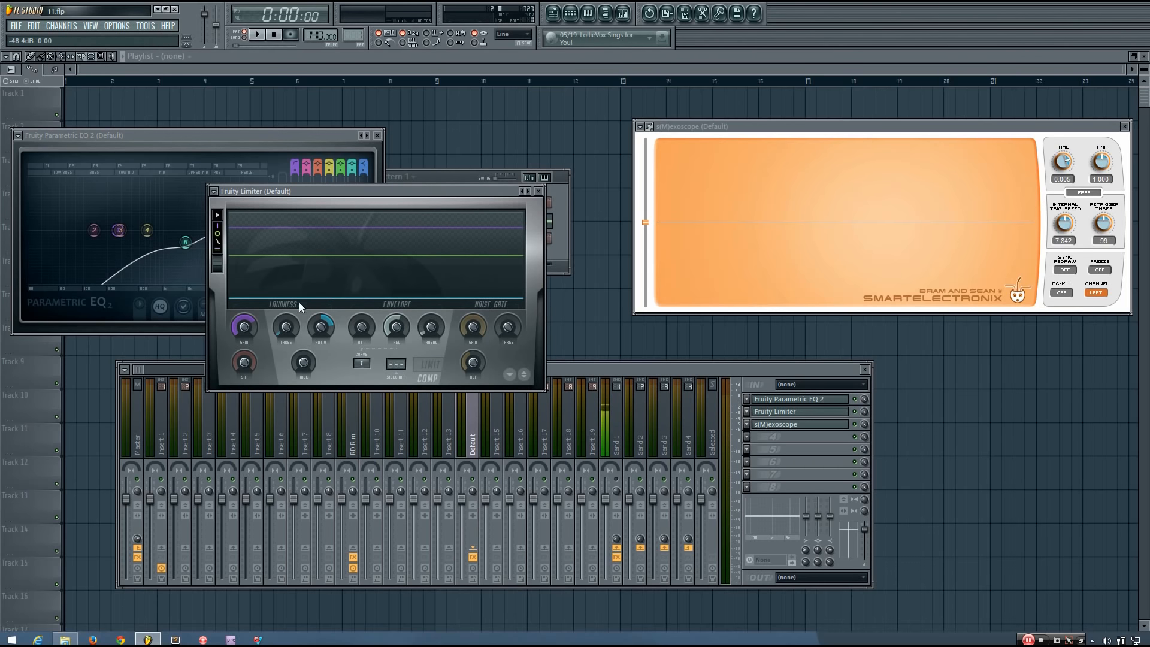
# - Move Fruity Limiter ahead of Fruity Parametric EQ 2 on the Default track and play notes, dismissing the Java update notification
pyautogui.click(806, 372)
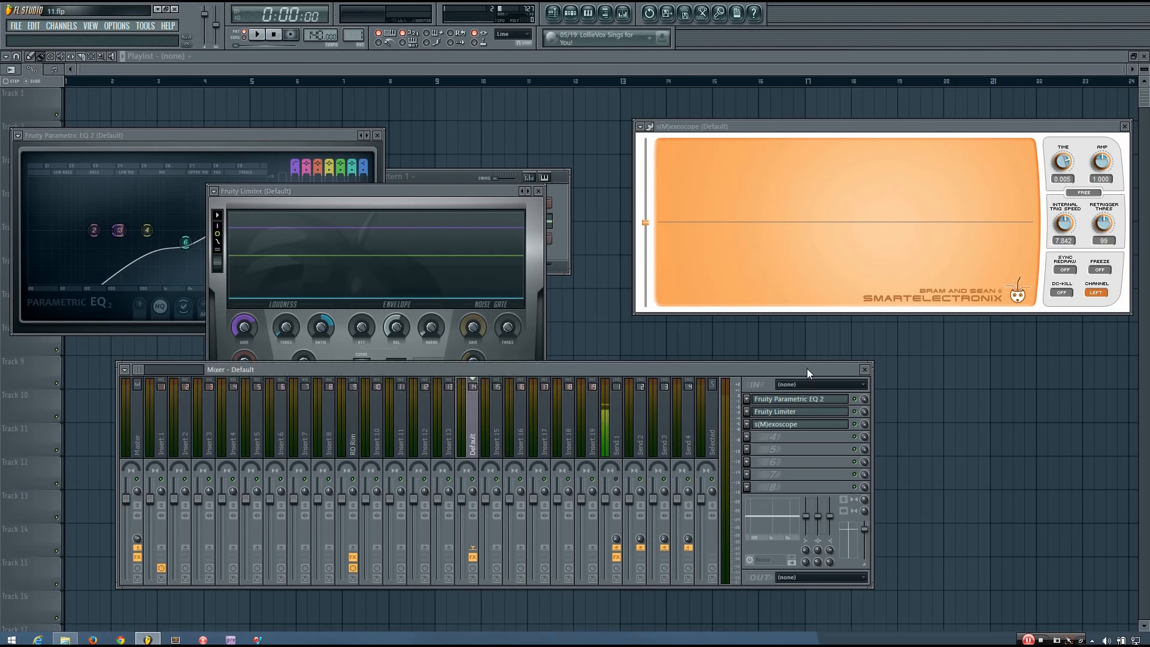
pyautogui.moveTo(807, 371); pyautogui.dragTo(809, 379)
pyautogui.scroll(1, 832, 421)
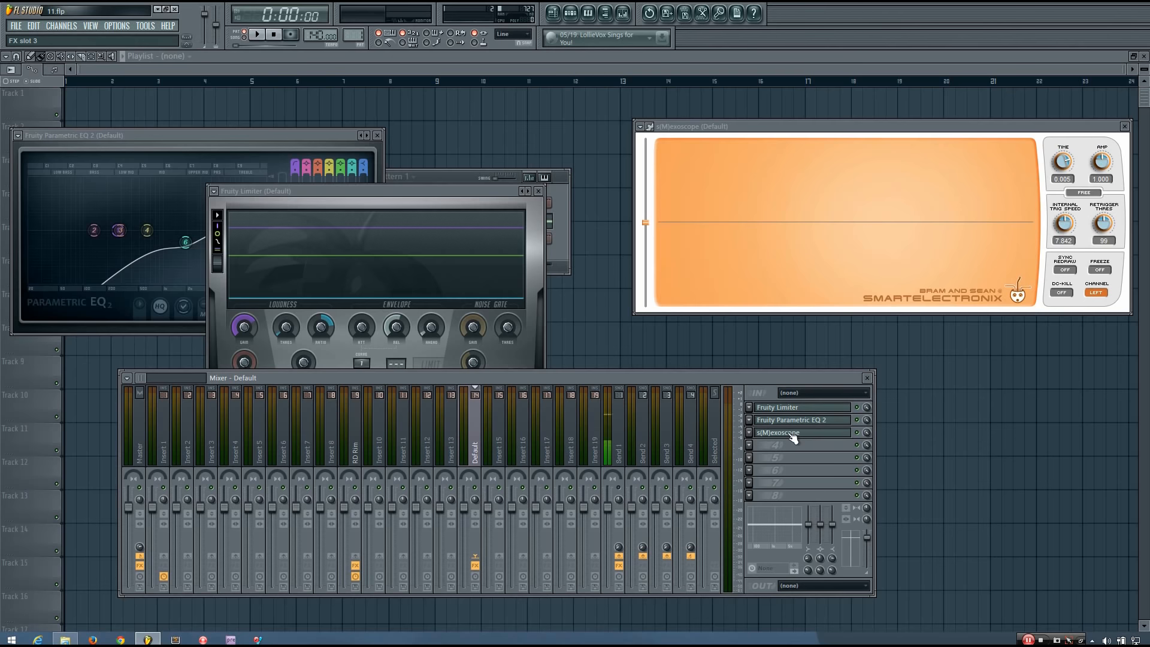
pyautogui.press('q')
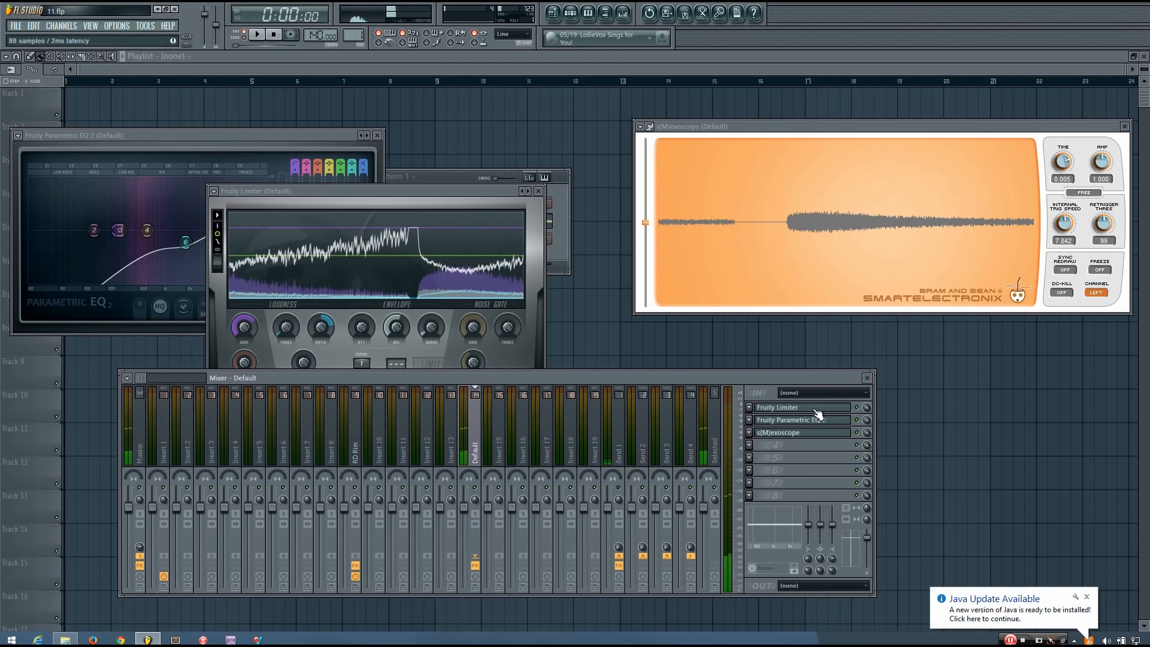
pyautogui.click(1085, 596)
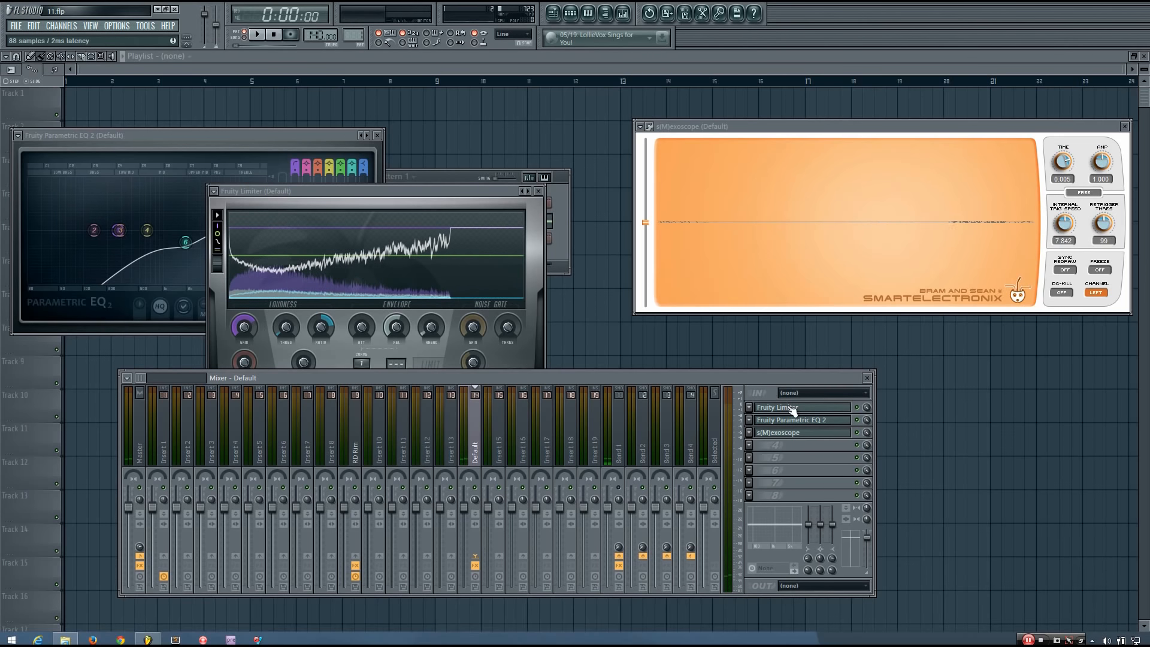
# - Restore Fruity Parametric EQ 2 ahead of Fruity Limiter on the Default track and close the limiter window
pyautogui.moveTo(790, 407); pyautogui.dragTo(789, 424)
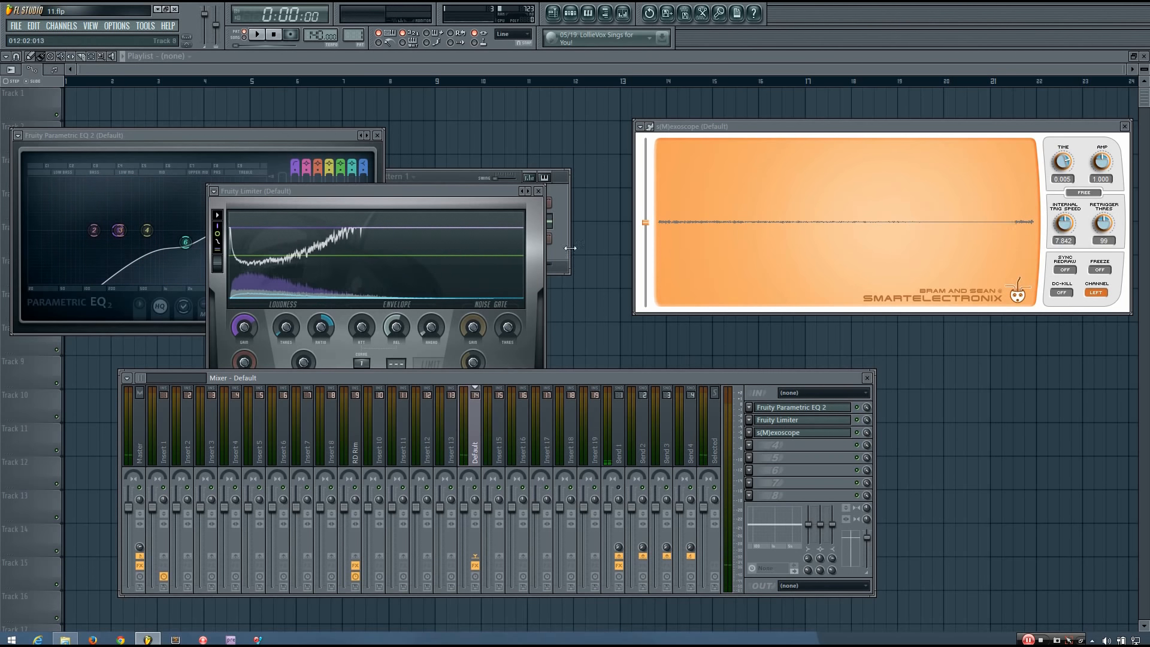
pyautogui.click(539, 191)
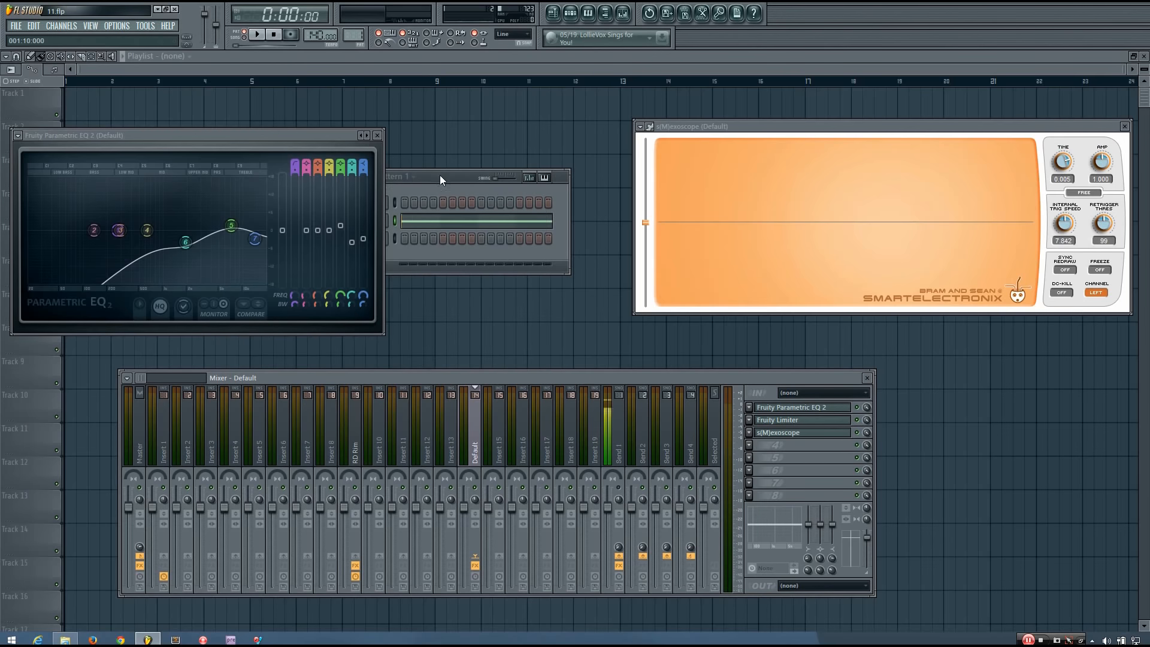
# - Close the Default track's Fruity Parametric EQ 2 window and reposition the Pattern 1 channel rack and s(M)exoscope windows above the mixer
pyautogui.moveTo(486, 173); pyautogui.dragTo(379, 159)
pyautogui.click(379, 136)
pyautogui.click(379, 136)
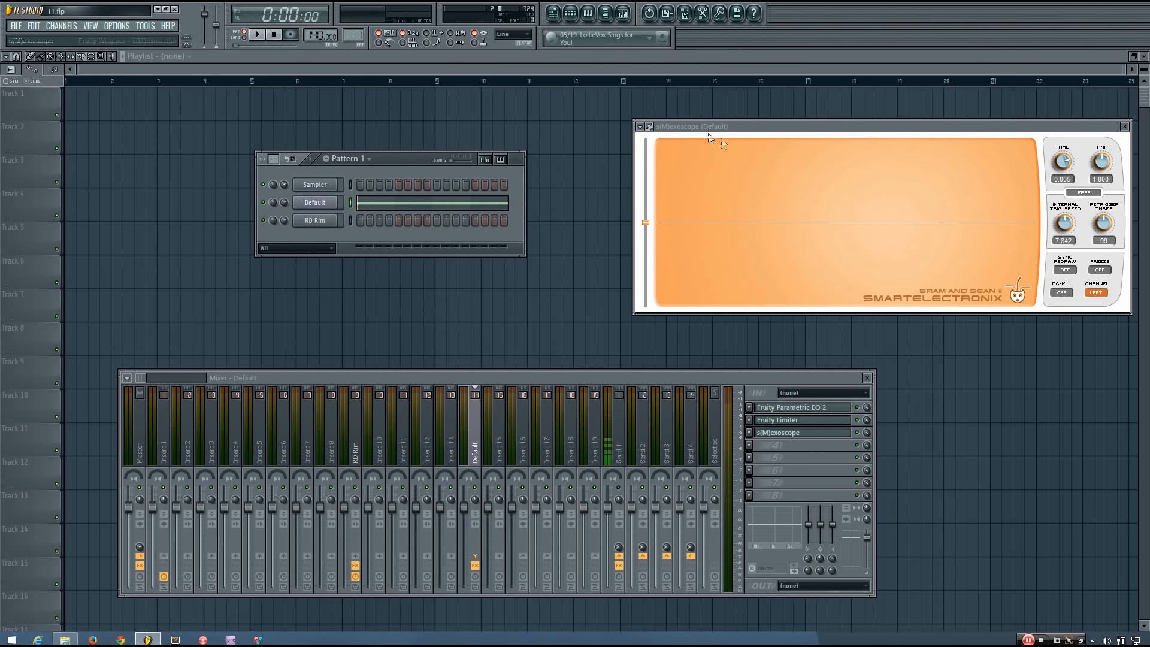
pyautogui.moveTo(768, 131); pyautogui.dragTo(712, 123)
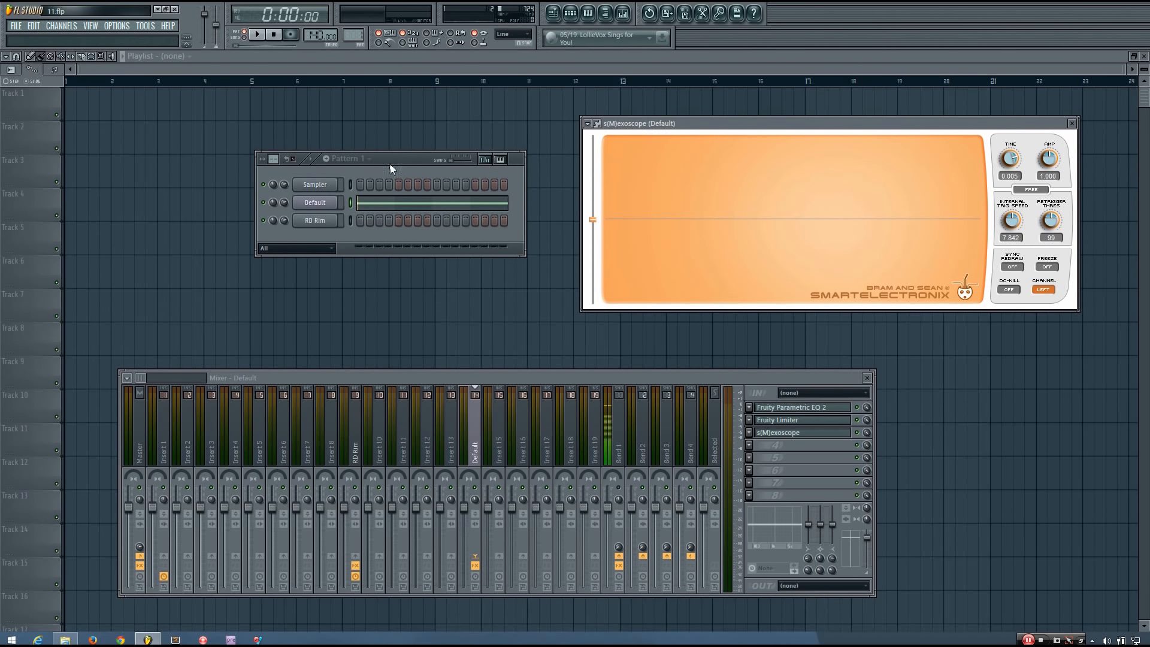
pyautogui.moveTo(401, 163); pyautogui.dragTo(389, 173)
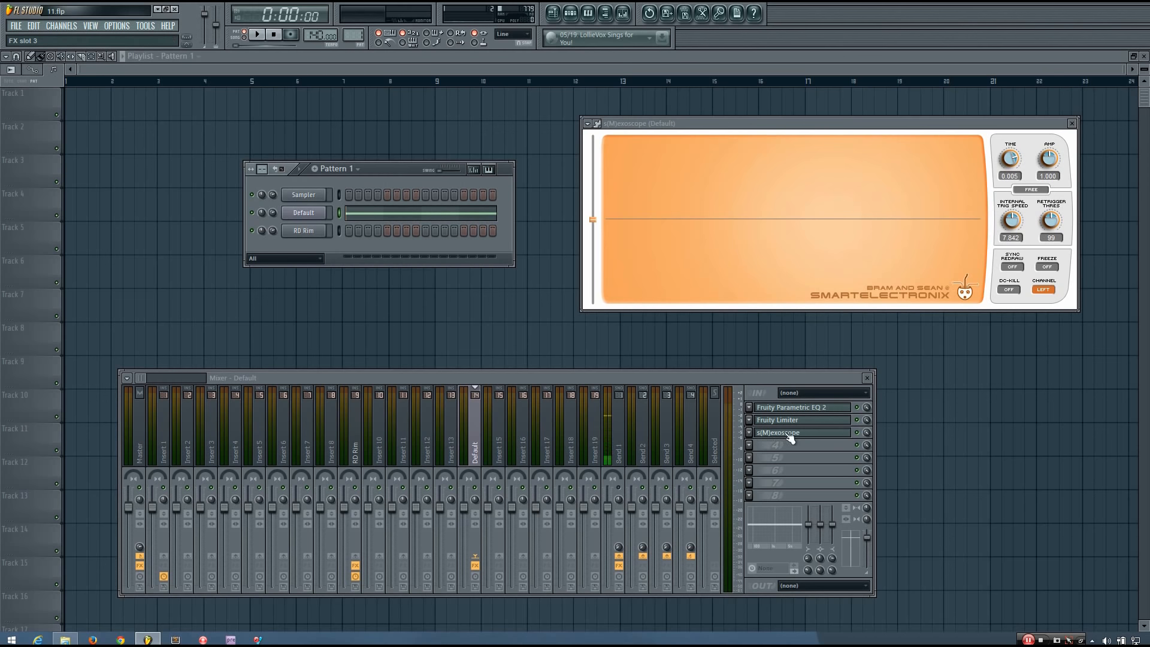
# - Space out the Default track's effects, placing Fruity Parametric EQ 2 in slot 2, Fruity Limiter in slot 4 and s(M)exoscope in slot 6
pyautogui.moveTo(792, 435)
pyautogui.mouseDown()
pyautogui.moveTo(792, 461)
pyautogui.moveTo(794, 424)
pyautogui.mouseUp()
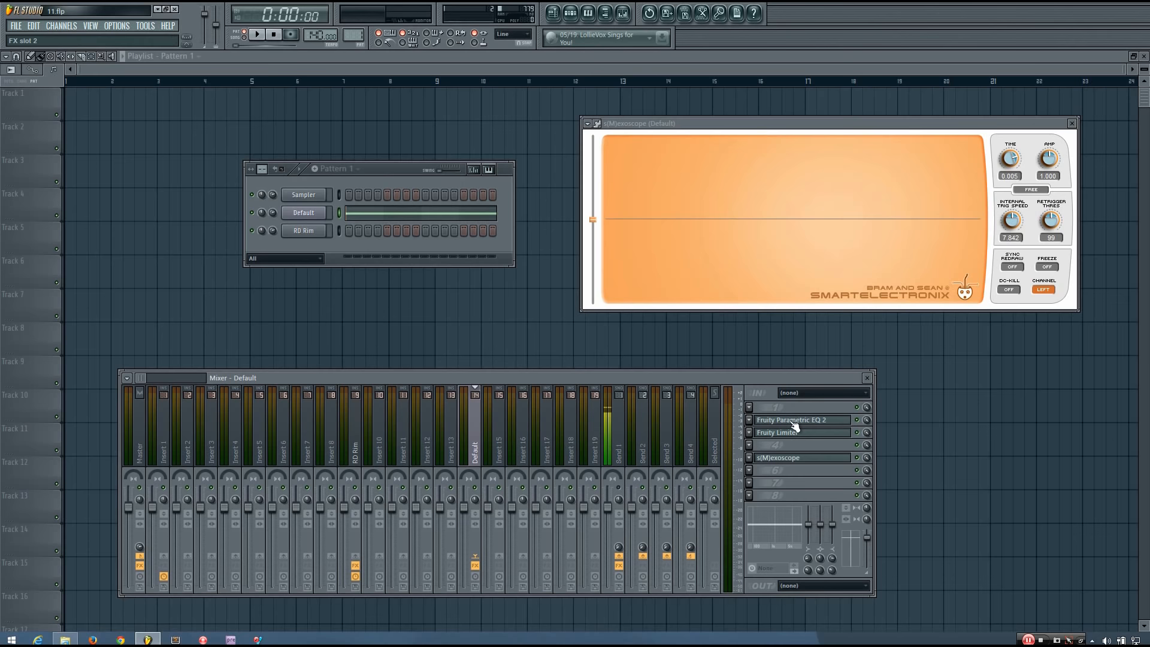
pyautogui.moveTo(781, 468); pyautogui.dragTo(788, 444)
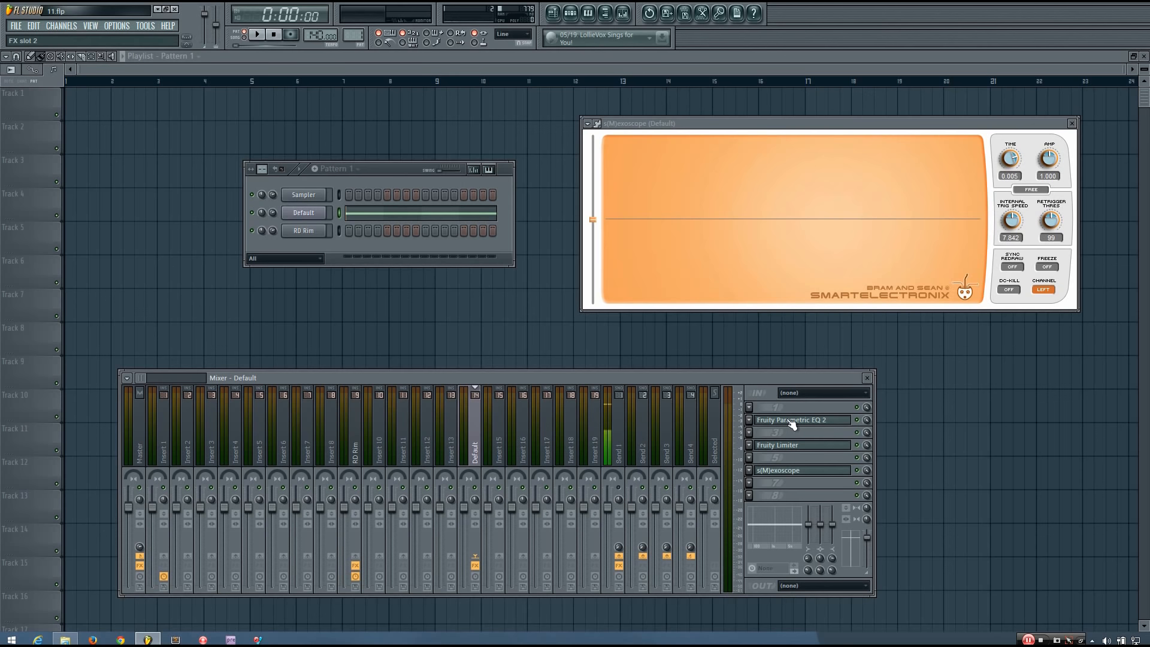
# - Review the respaced Fruity Limiter and Fruity Parametric EQ 2 on the Default track, and close both plugin windows
pyautogui.click(816, 445)
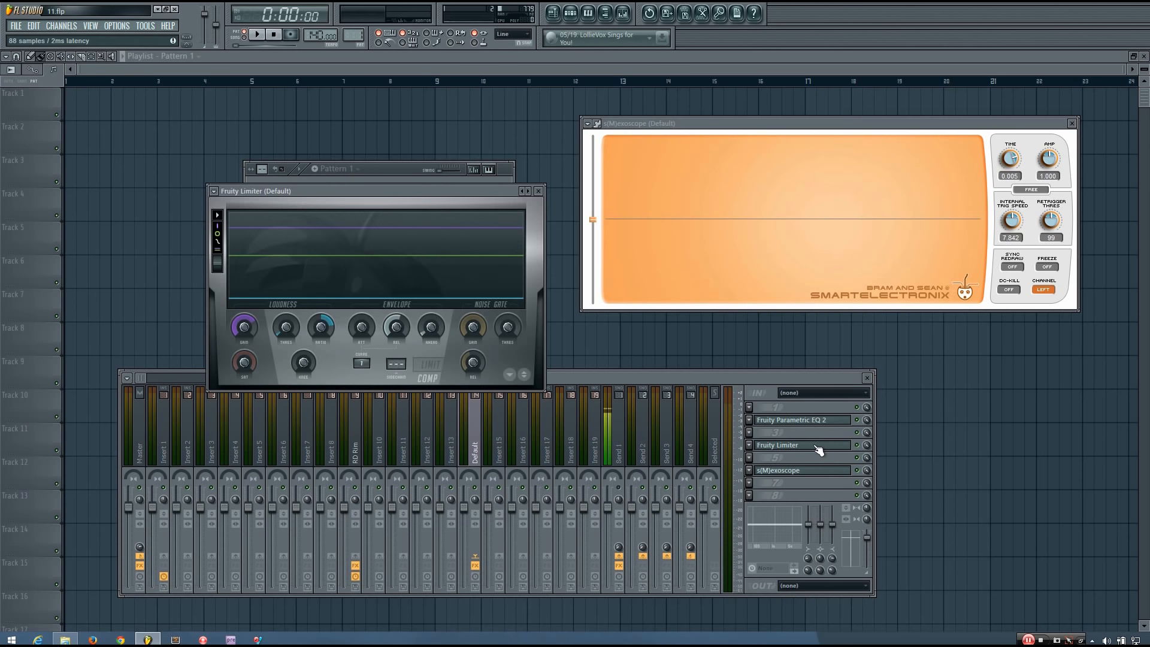
pyautogui.click(819, 420)
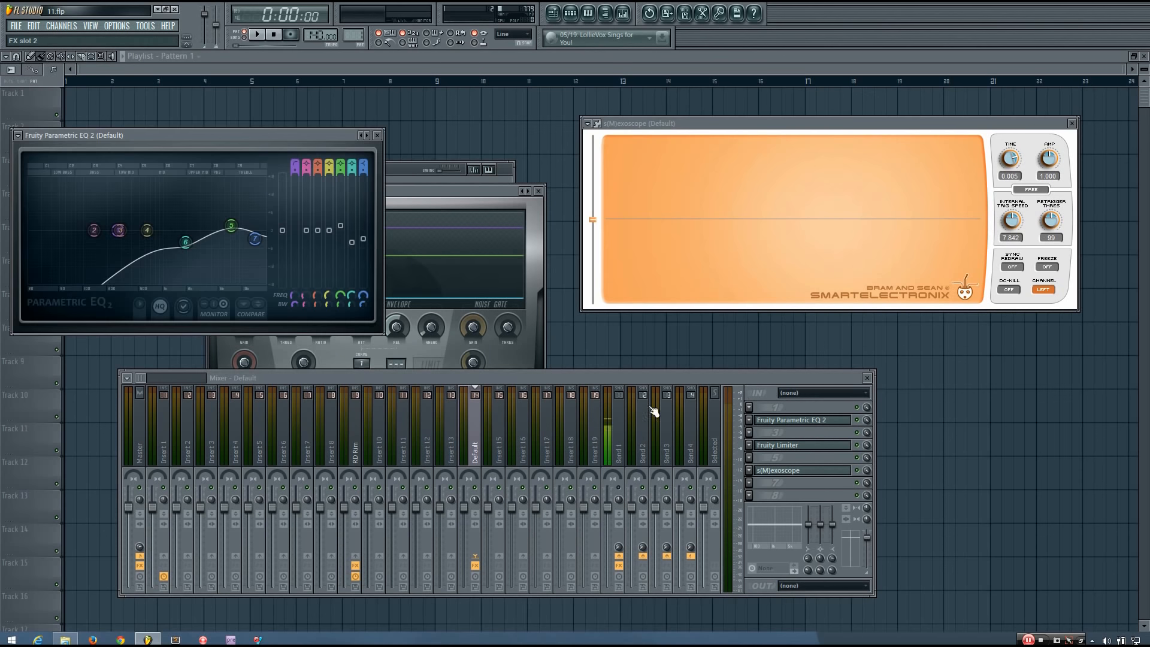
pyautogui.click(806, 445)
pyautogui.click(806, 446)
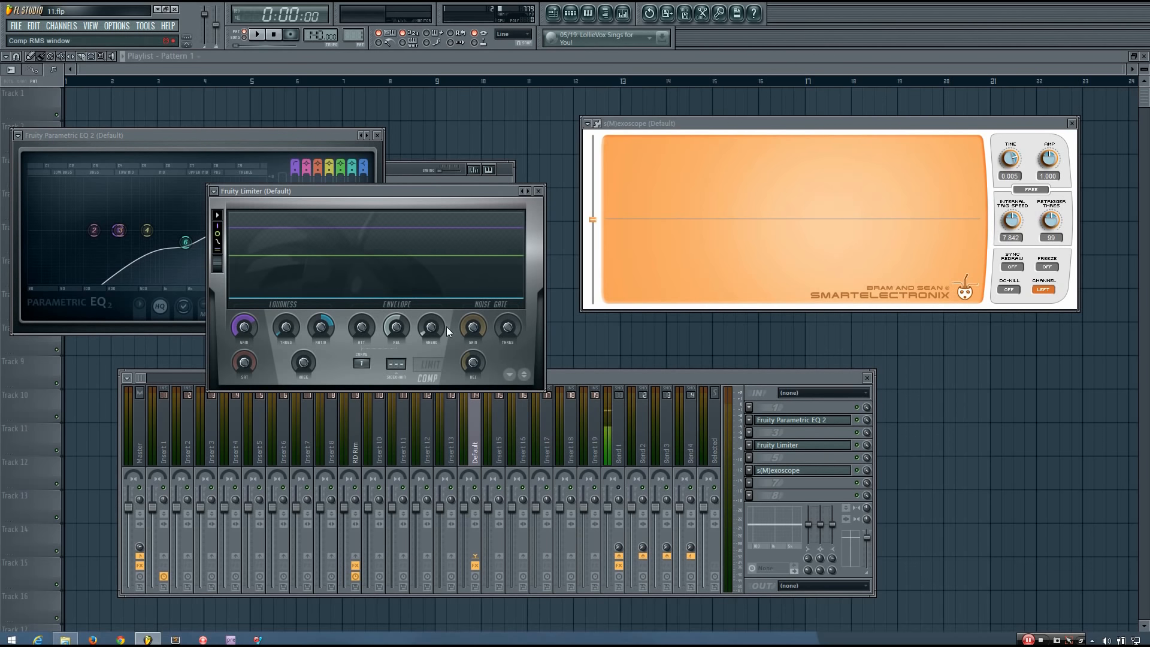
pyautogui.click(537, 191)
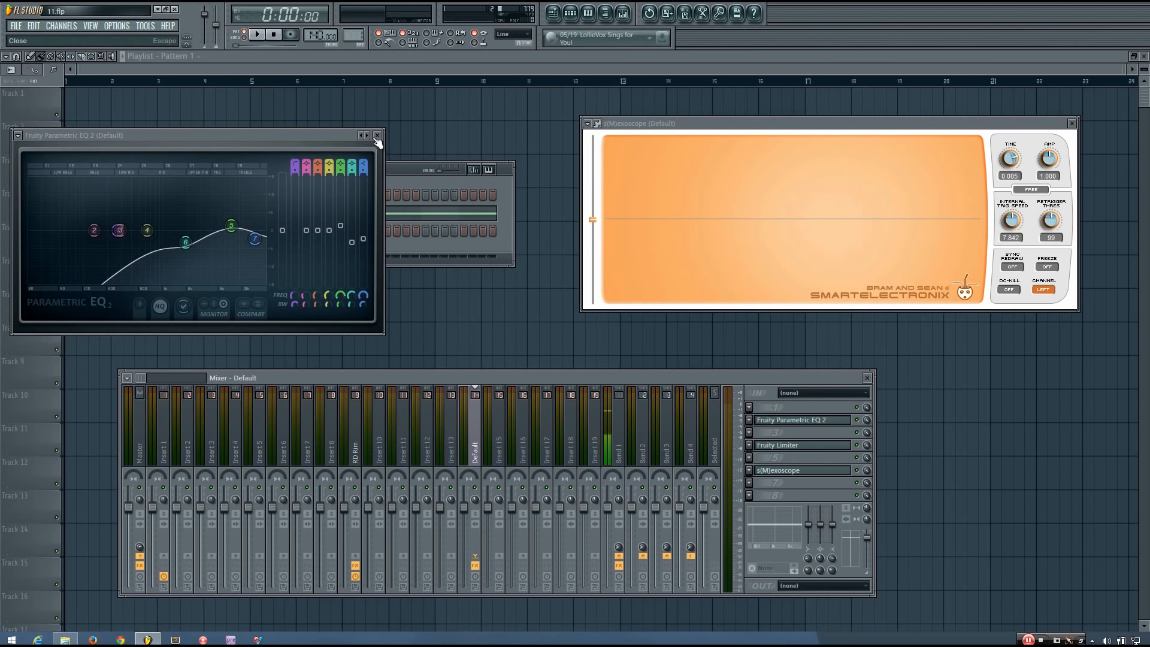
pyautogui.click(380, 136)
# - Shift the Pattern 1 channel rack and s(M)exoscope windows further up to leave free space above the mixer
pyautogui.moveTo(387, 167); pyautogui.dragTo(347, 166)
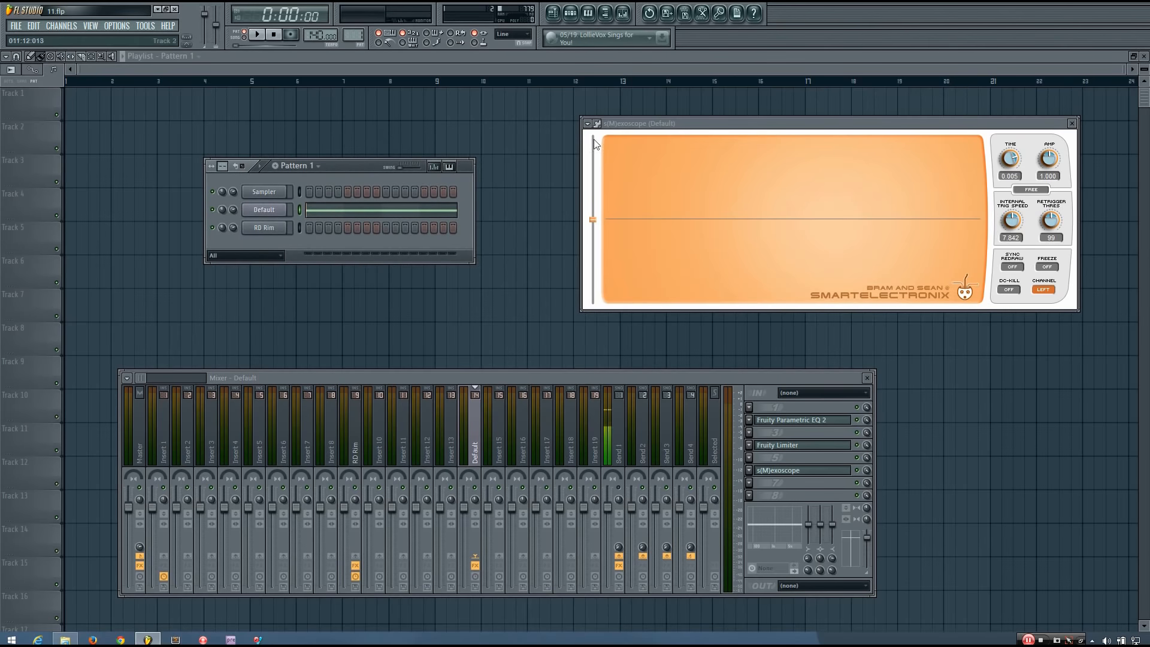
pyautogui.moveTo(697, 127); pyautogui.dragTo(651, 99)
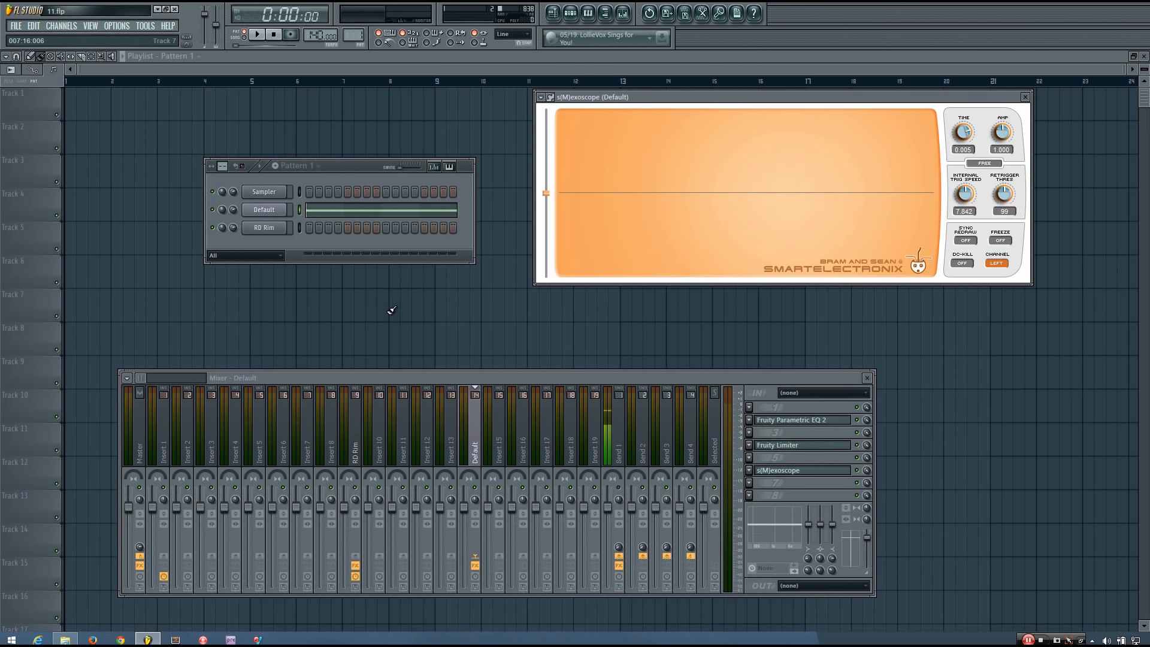
pyautogui.moveTo(354, 167); pyautogui.dragTo(348, 121)
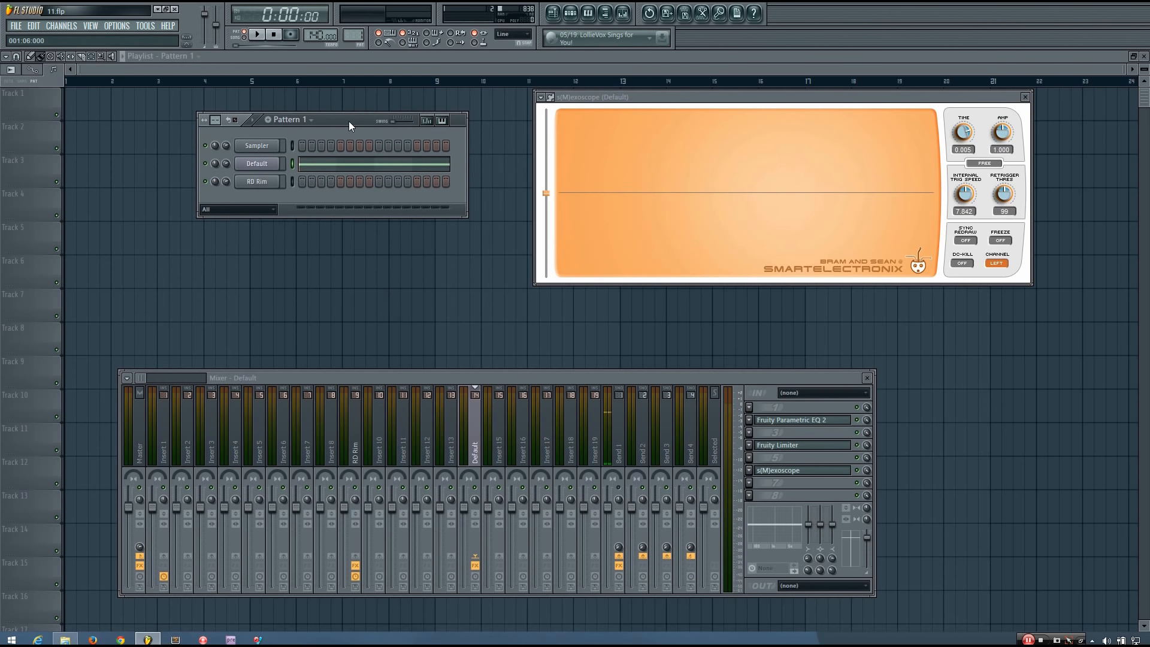
# - Select the Default mixer track, reopen its Fruity Parametric EQ 2 and Fruity Limiter to examine them, and close the limiter window
pyautogui.click(494, 436)
pyautogui.click(477, 435)
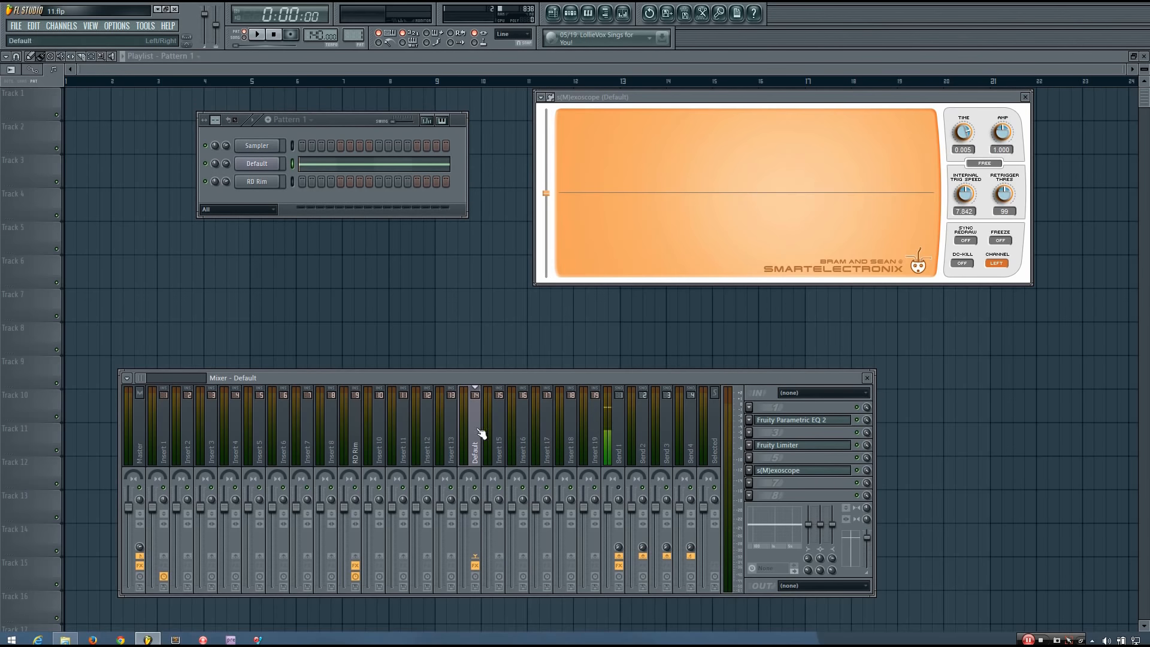
pyautogui.click(799, 423)
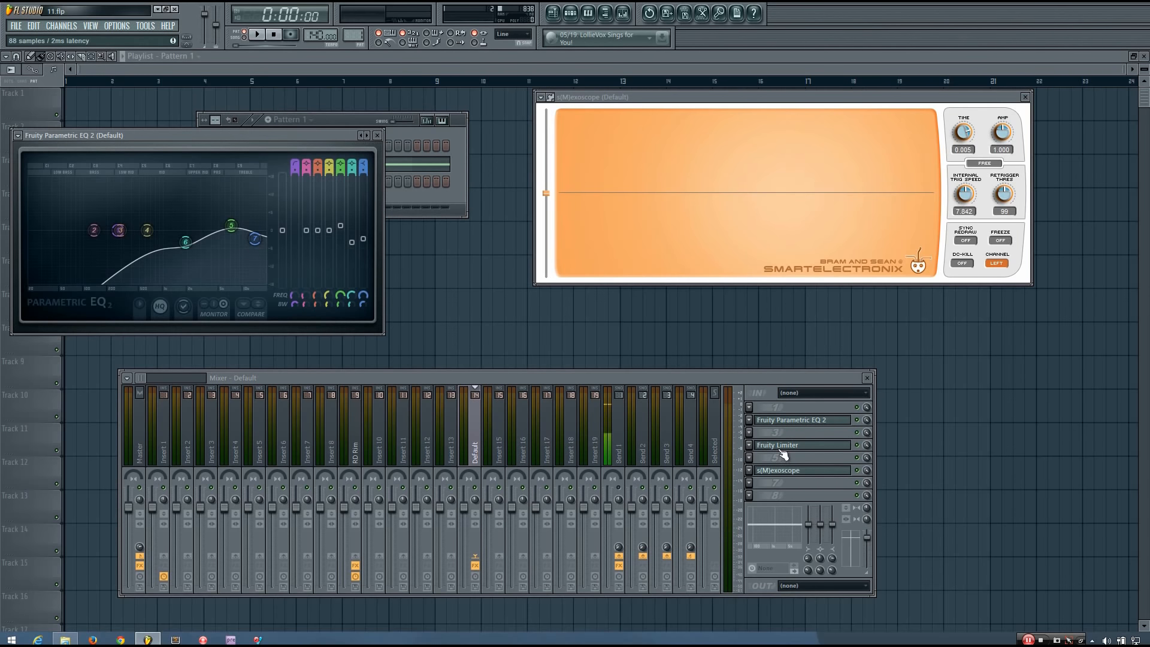
pyautogui.click(784, 448)
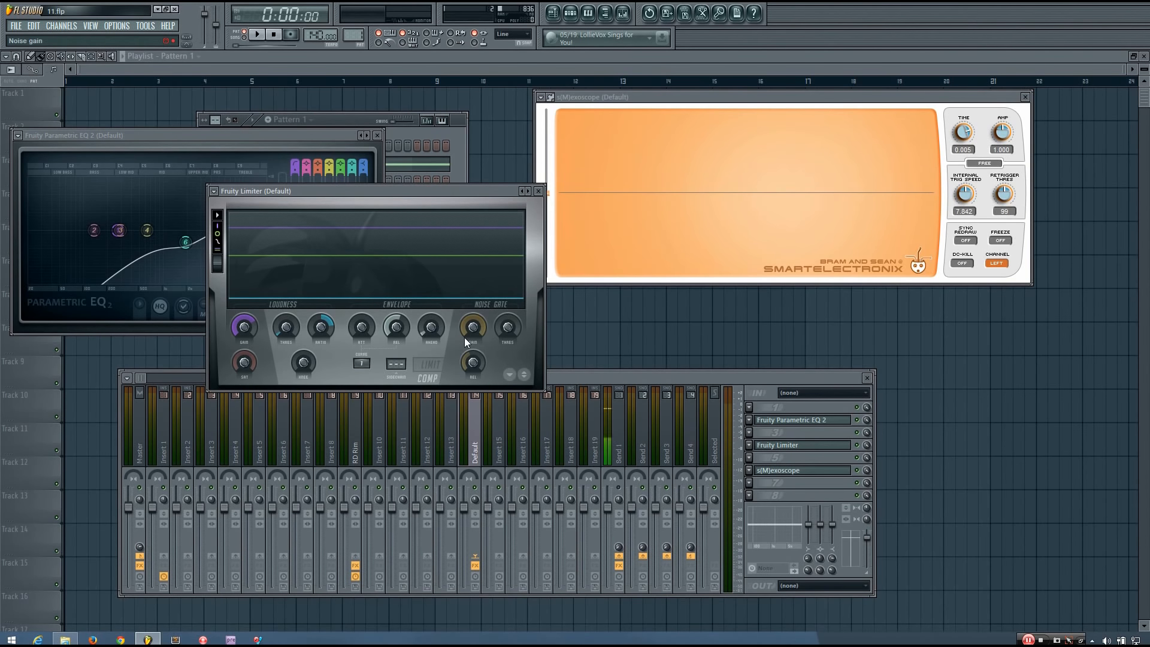
pyautogui.moveTo(417, 192); pyautogui.dragTo(429, 232)
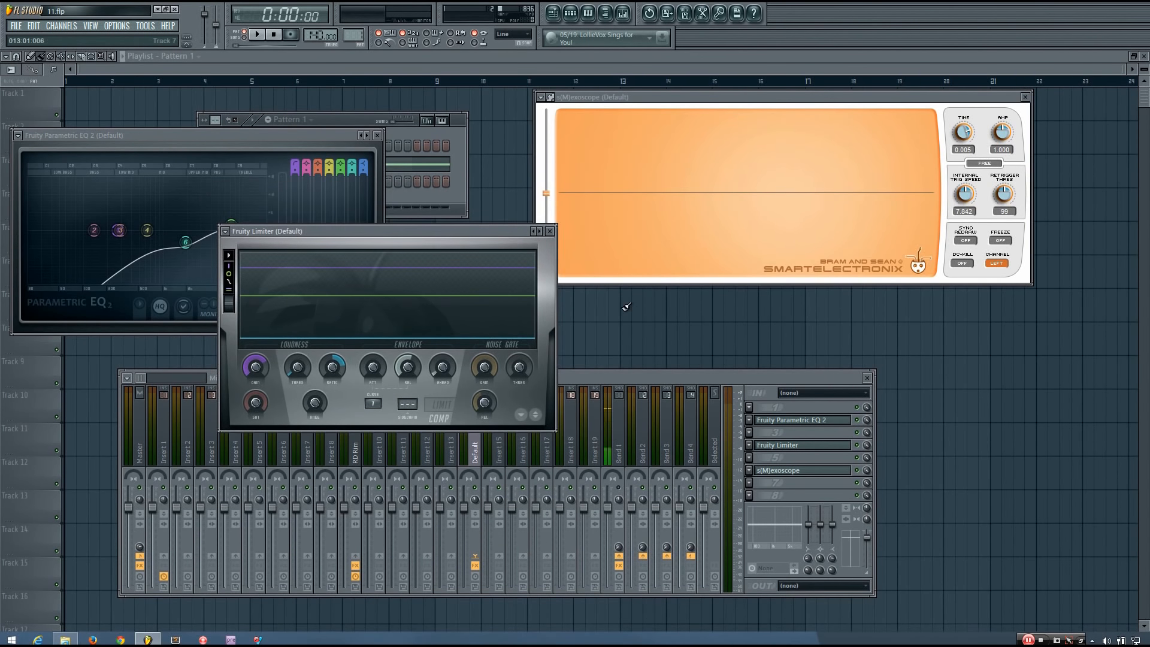
pyautogui.click(550, 231)
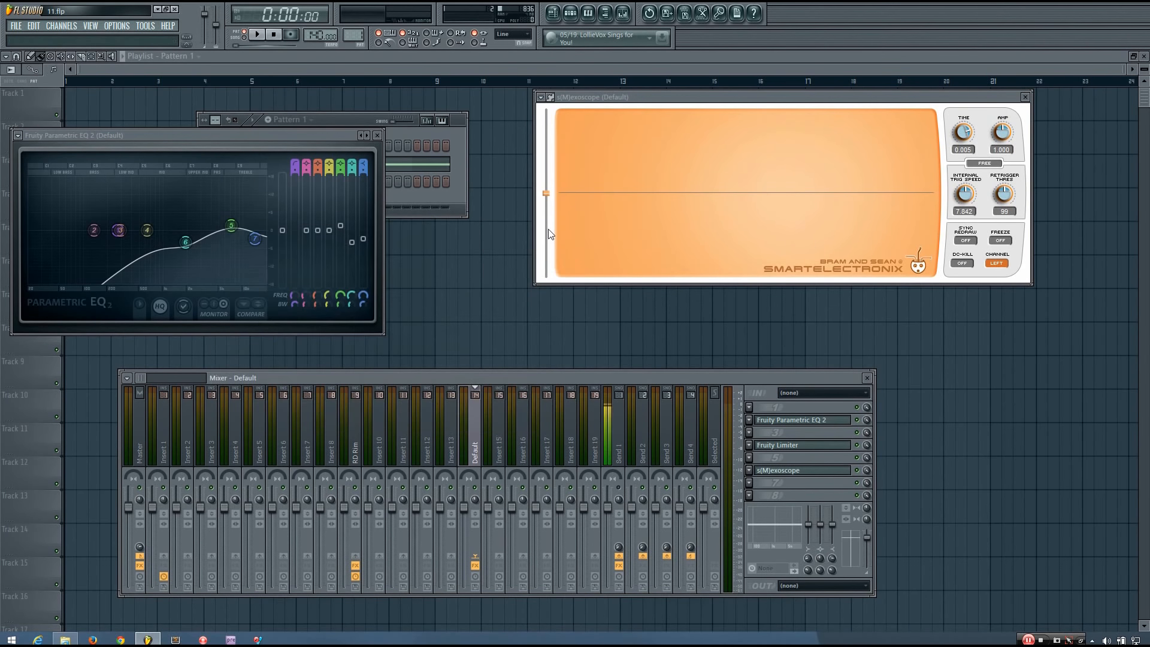